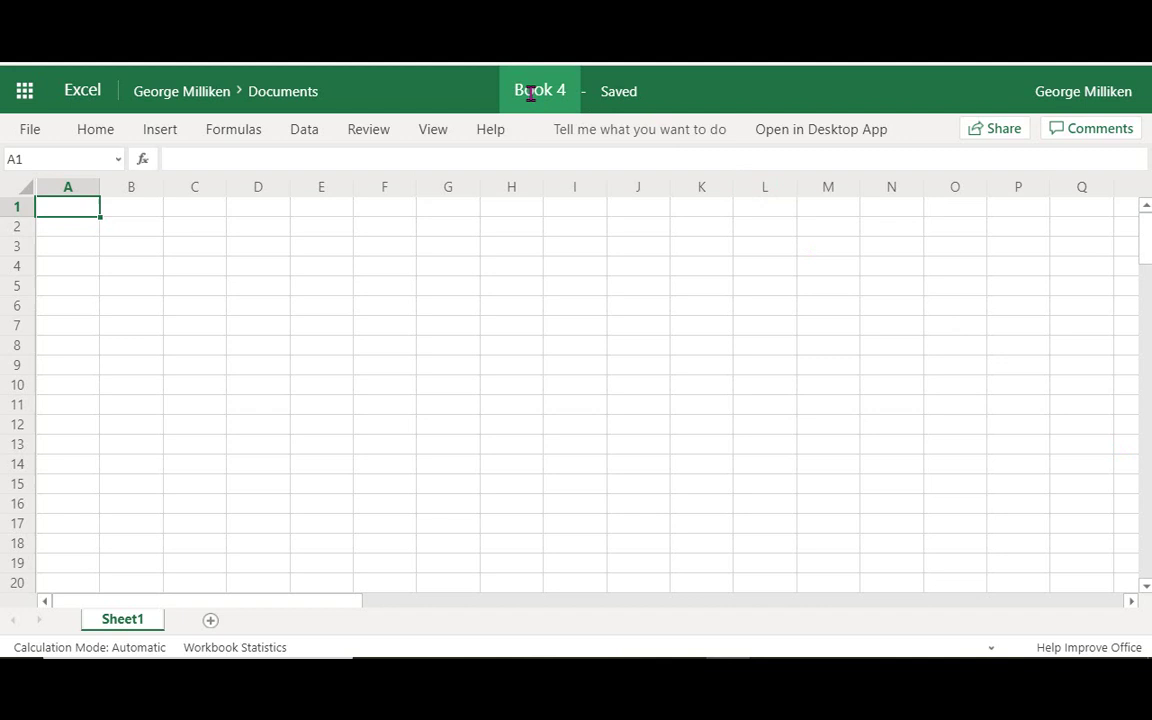
- Rename the workbook from Book 4 to 'plants growth'
click(533, 97)
double_click(533, 100)
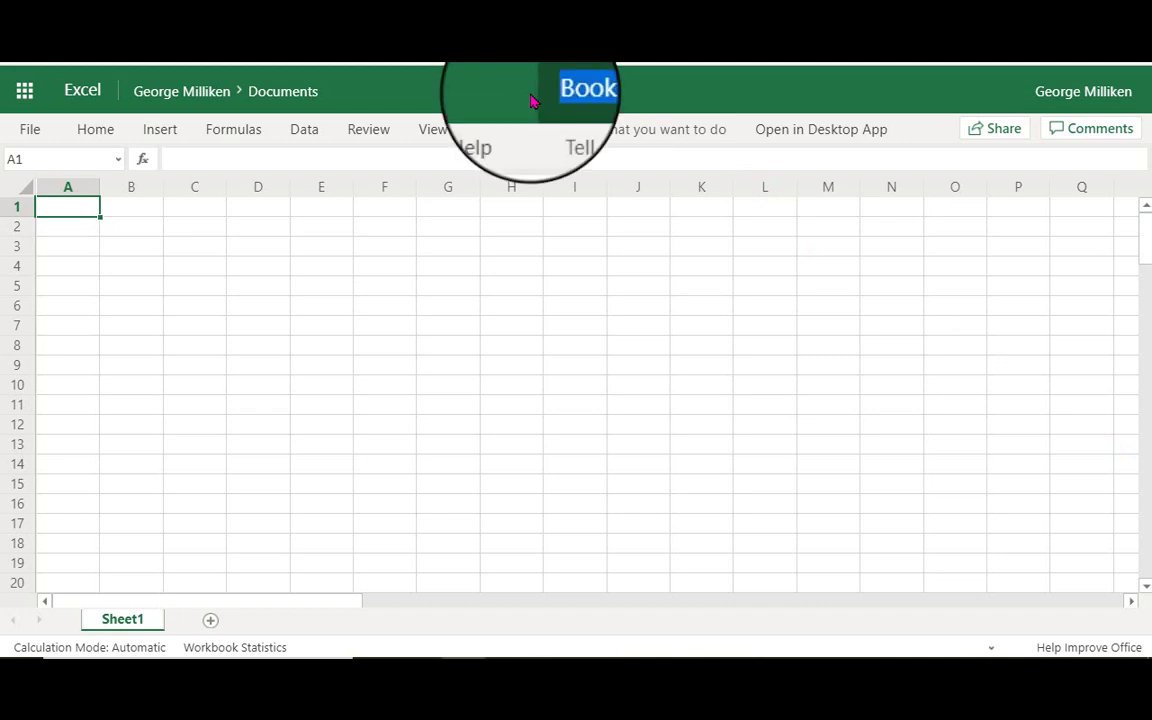
text(plan)
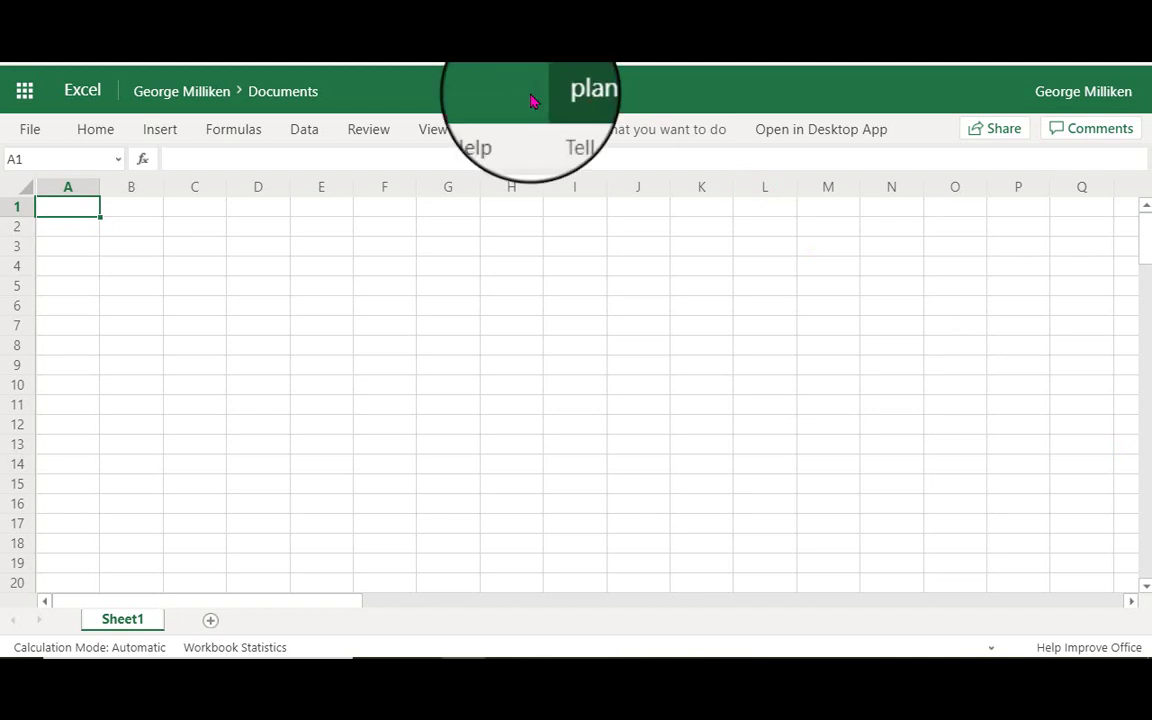
text(ts gr)
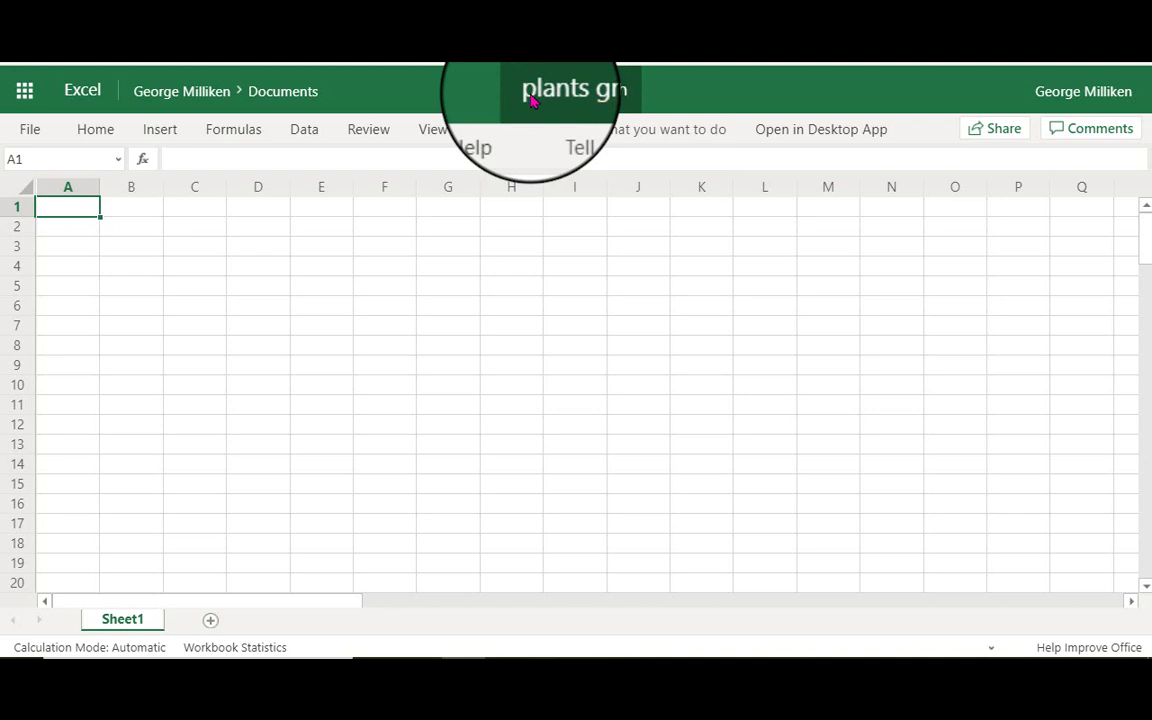
text(owth)
click(72, 206)
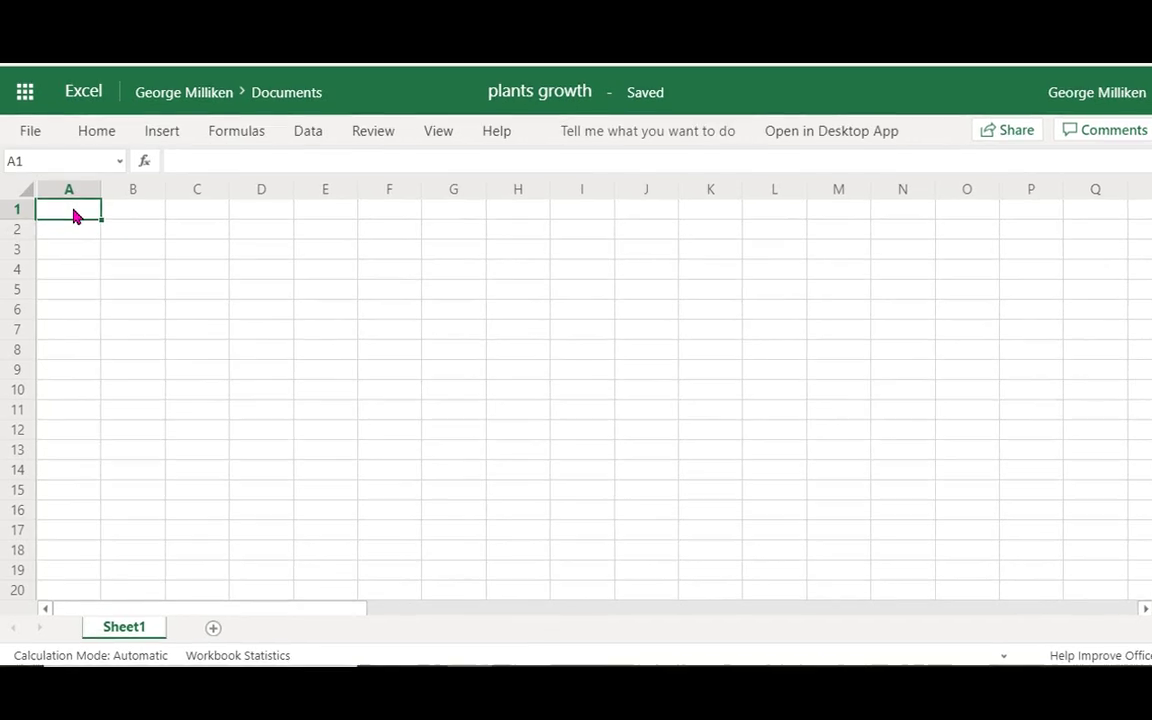
- Enter headers 'plant name' in A1 and 'week 1 height' in B1, correcting the typo
text(plant name)
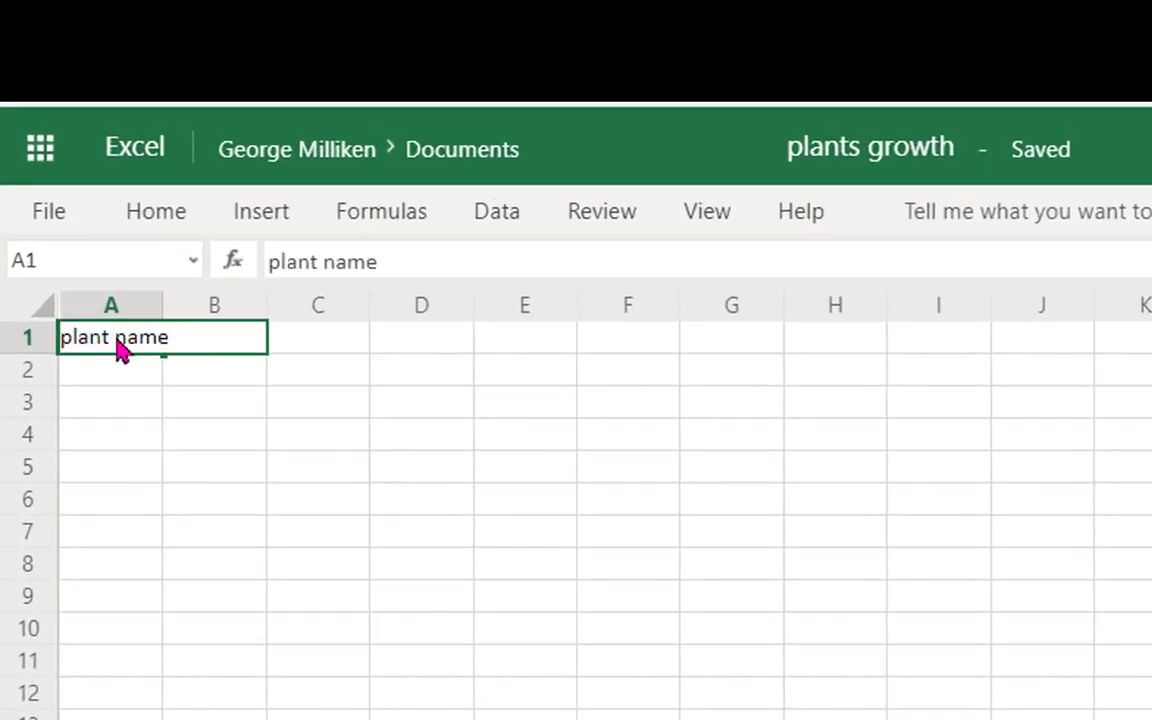
key(Tab)
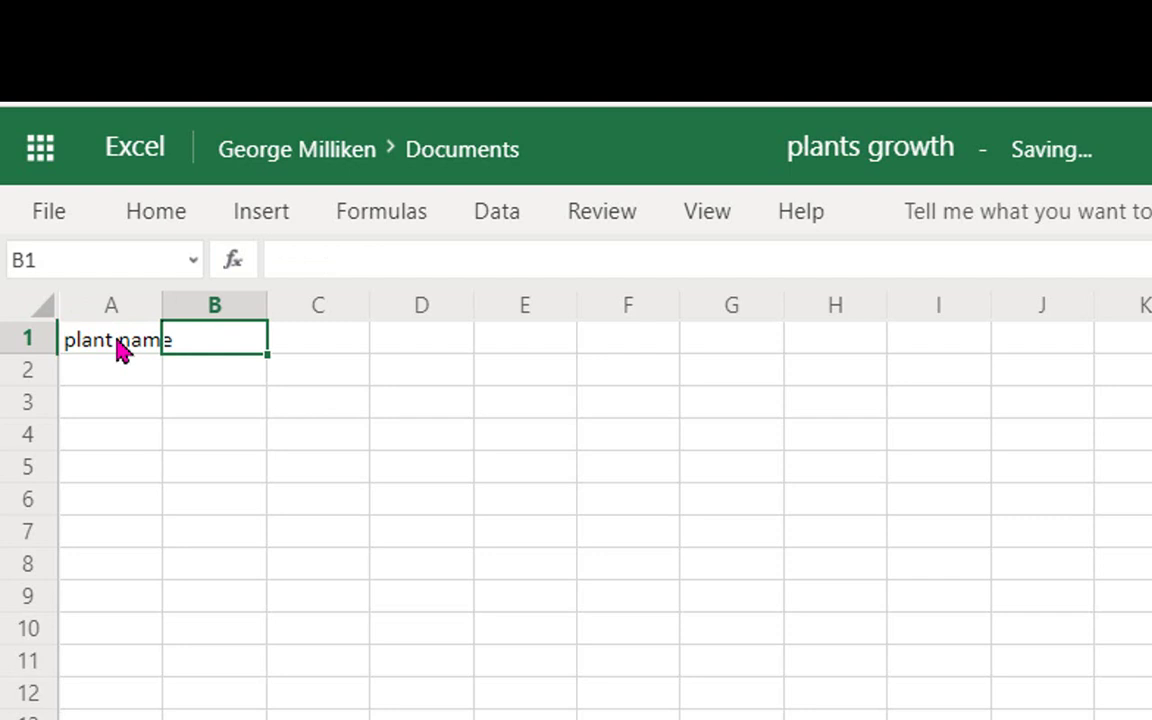
text(week 1)
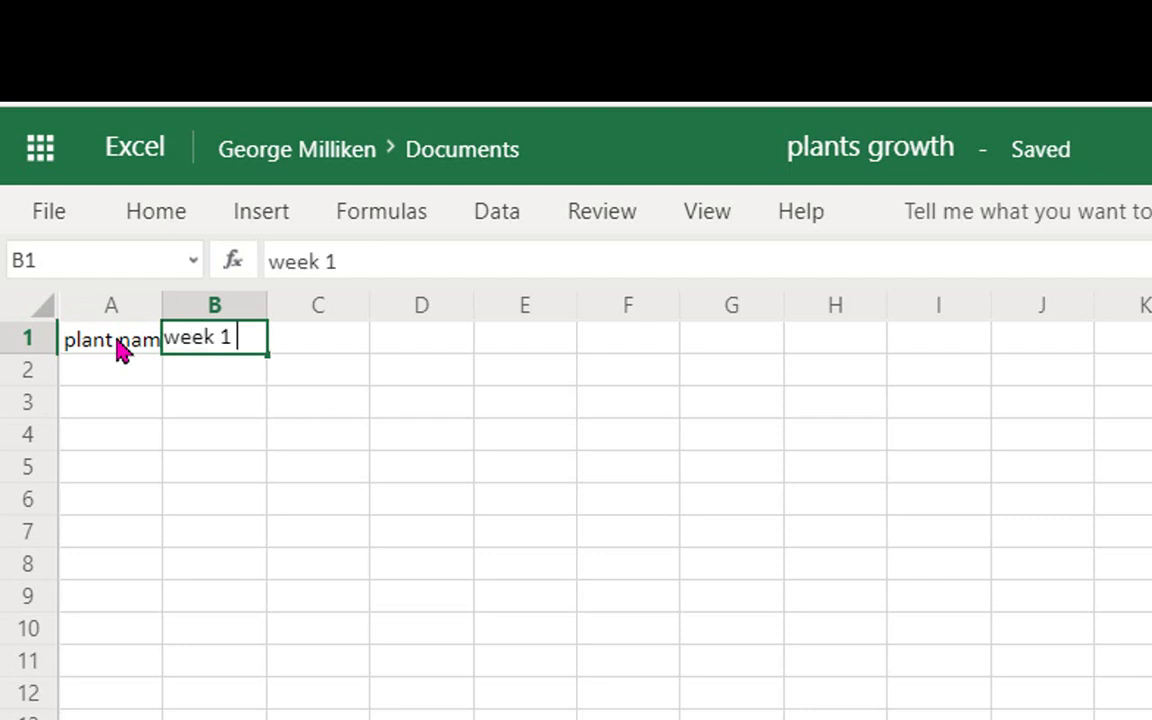
text( hiegth)
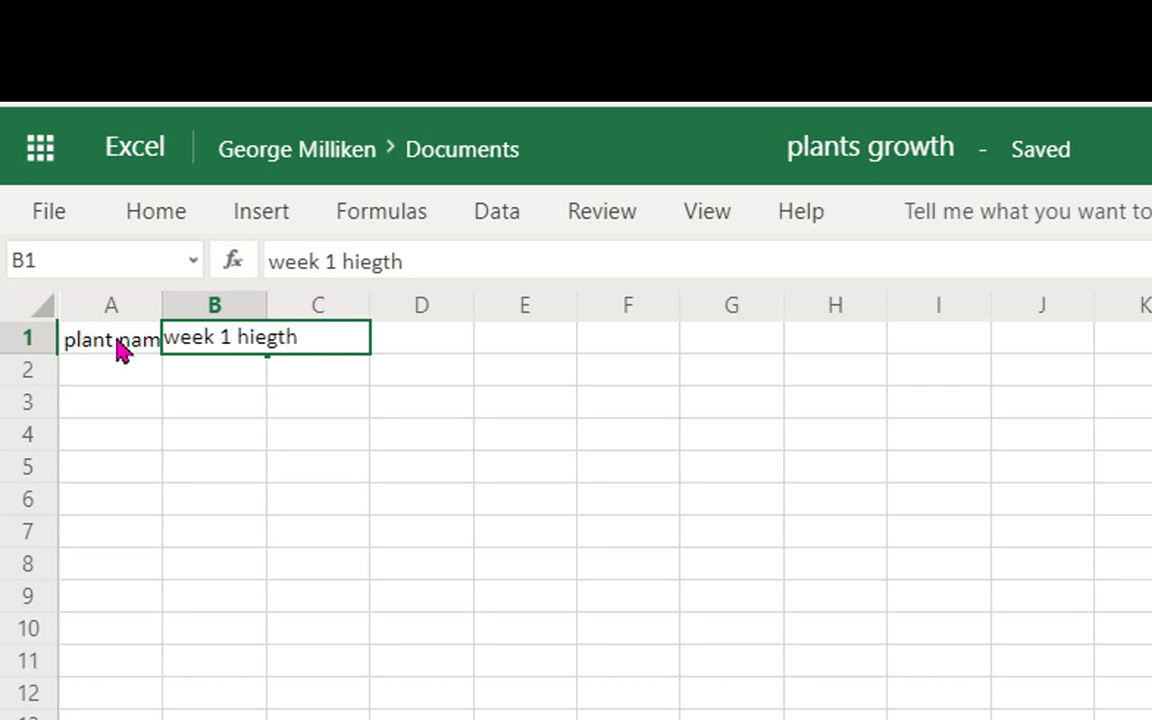
key(BackSpace)
key(BackSpace)
key(BackSpace)
key(BackSpace)
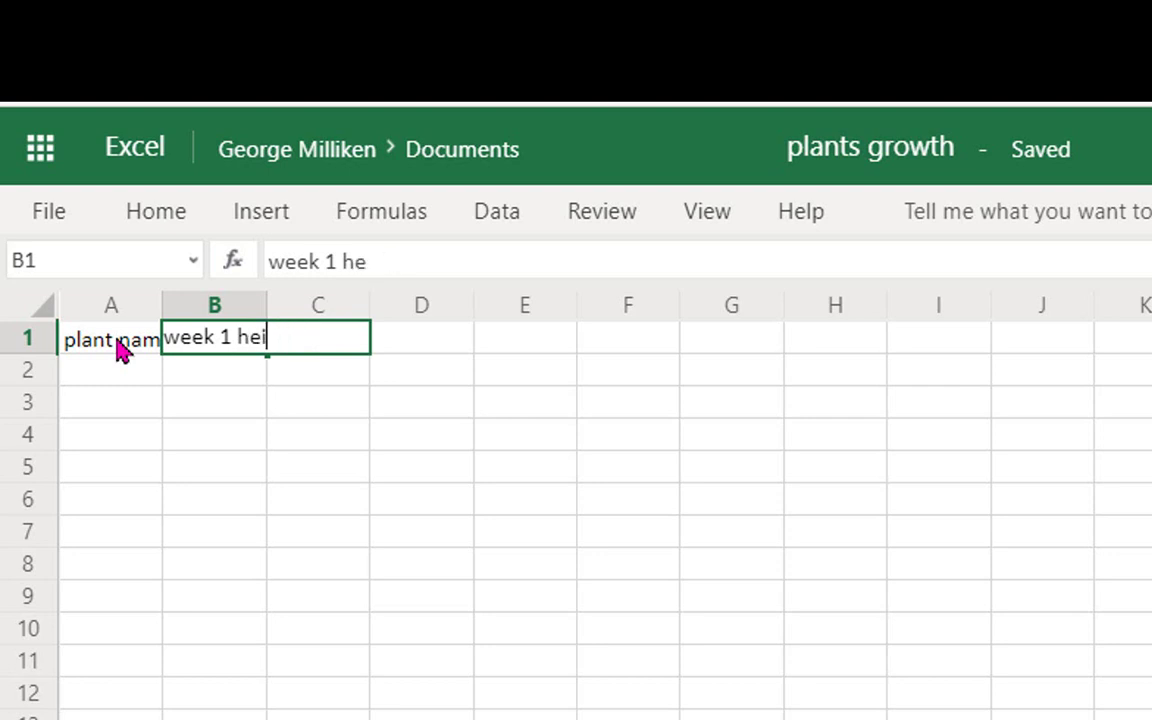
text(ght)
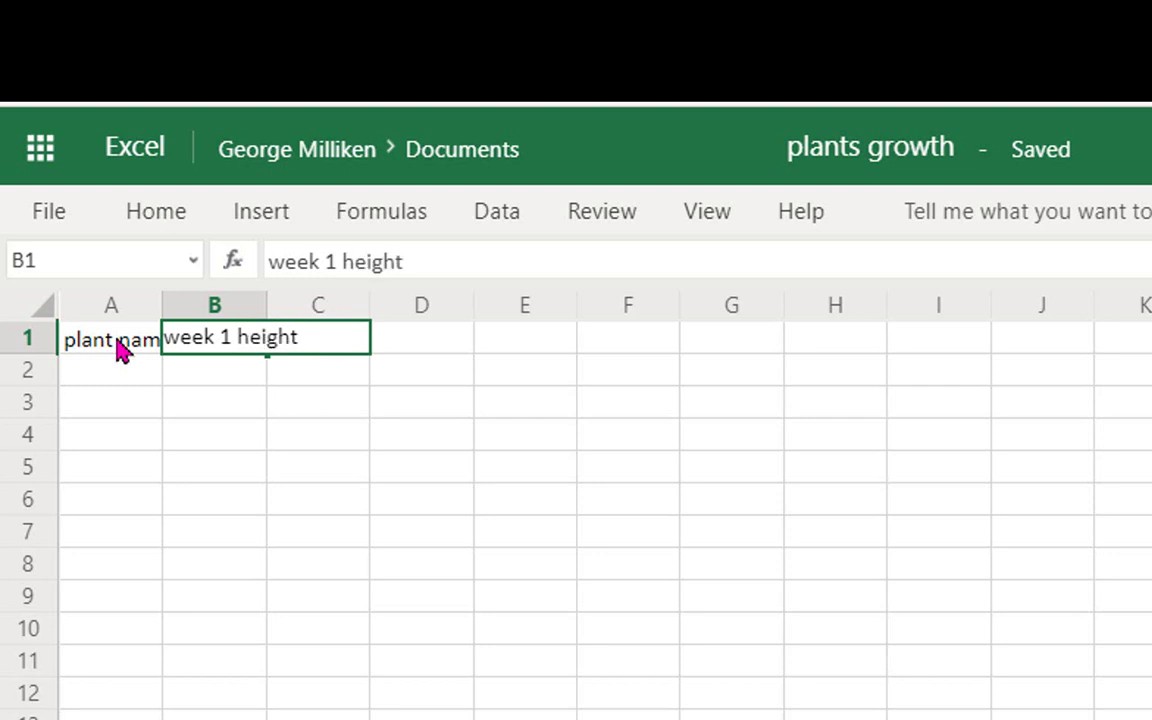
double_click(220, 337)
triple_click(218, 335)
key(ctrl+c)
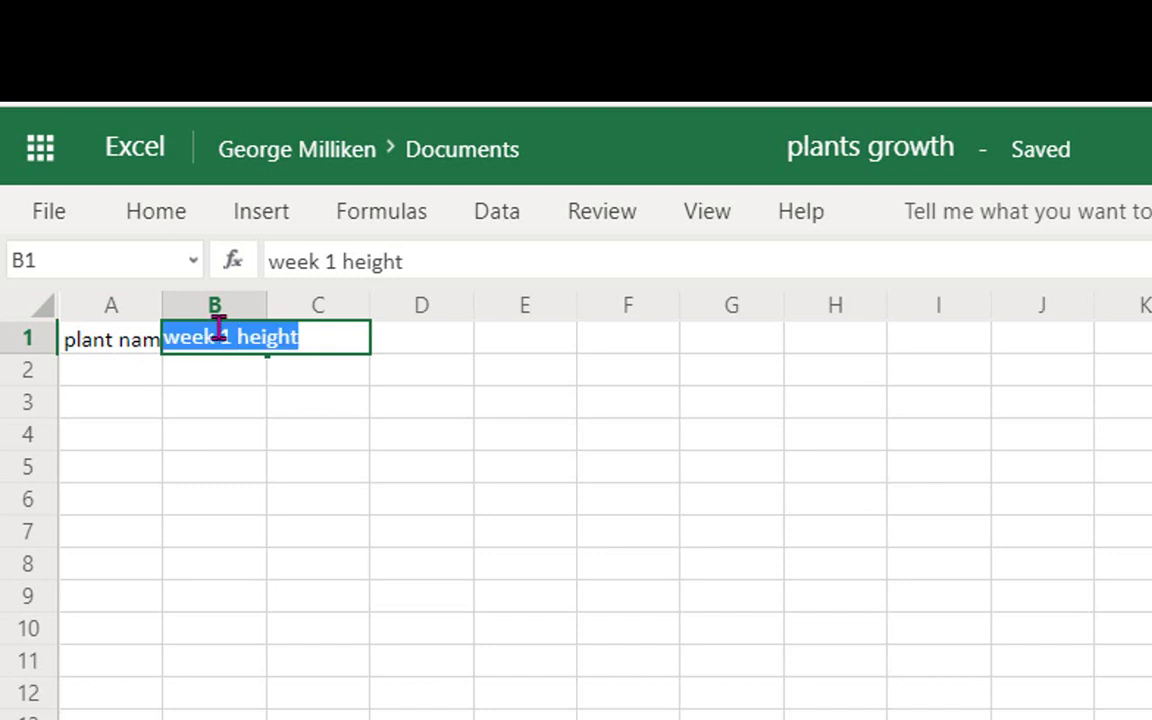
- Paste the header into C1 and D1, changing them to 'week 2 height' and 'week 3 height'
click(365, 342)
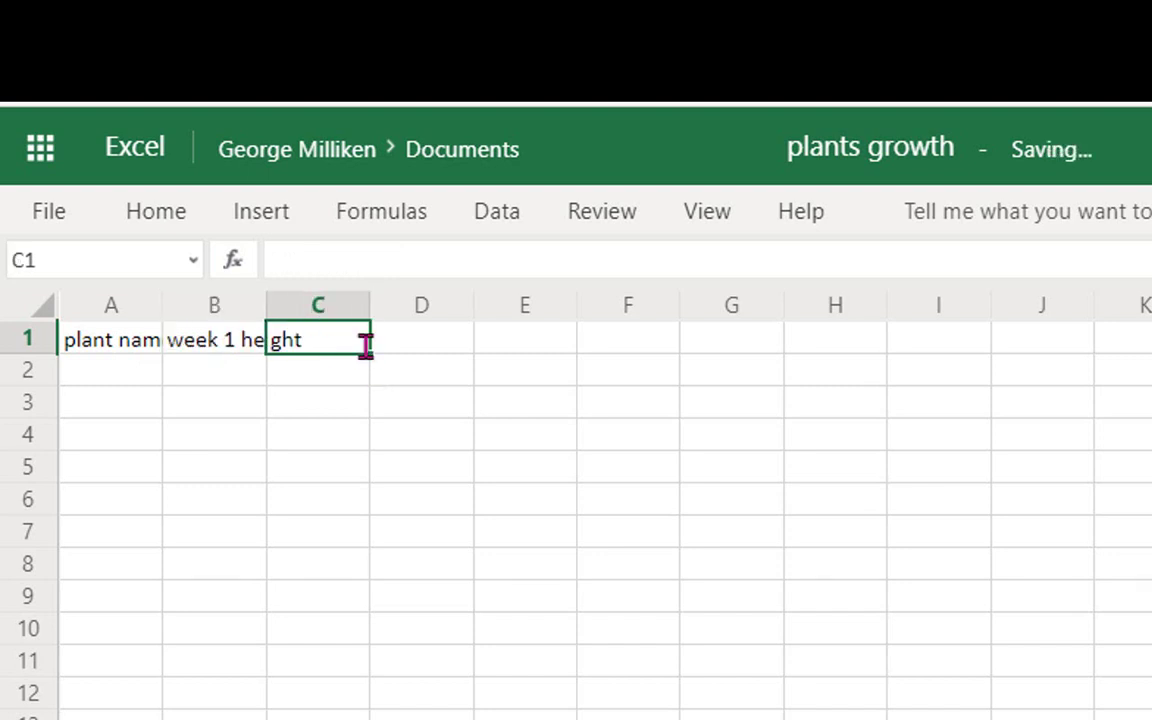
key(ctrl+v)
click(337, 261)
key(BackSpace)
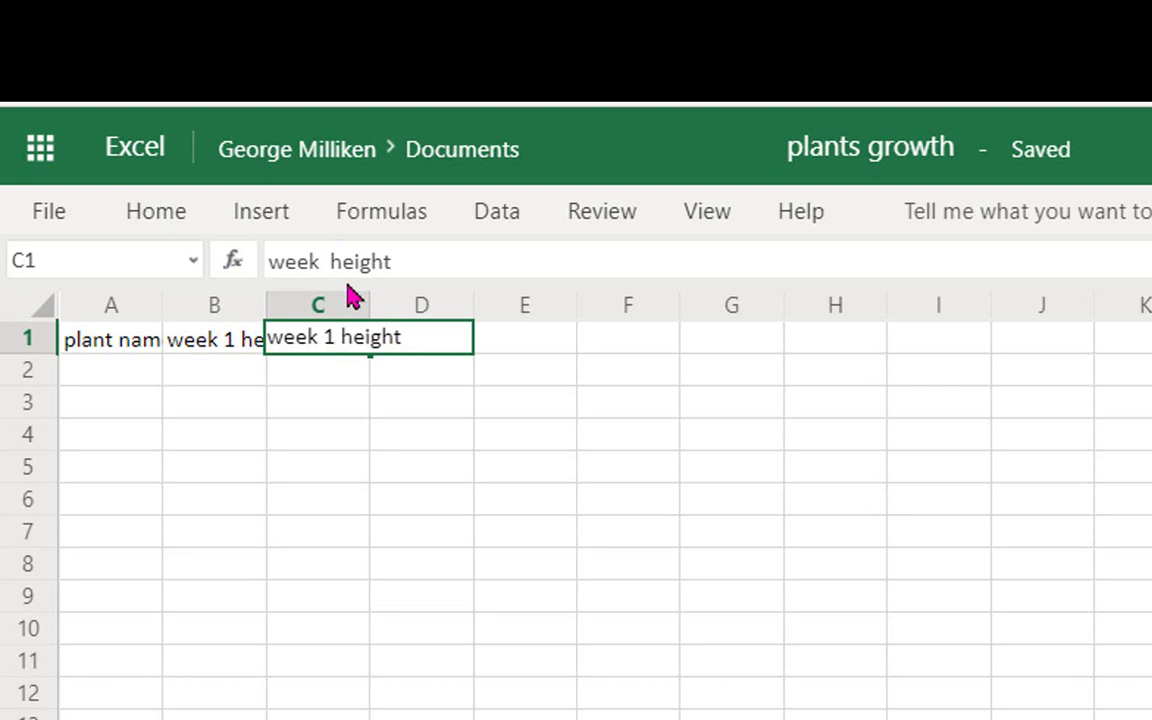
text(2)
key(Tab)
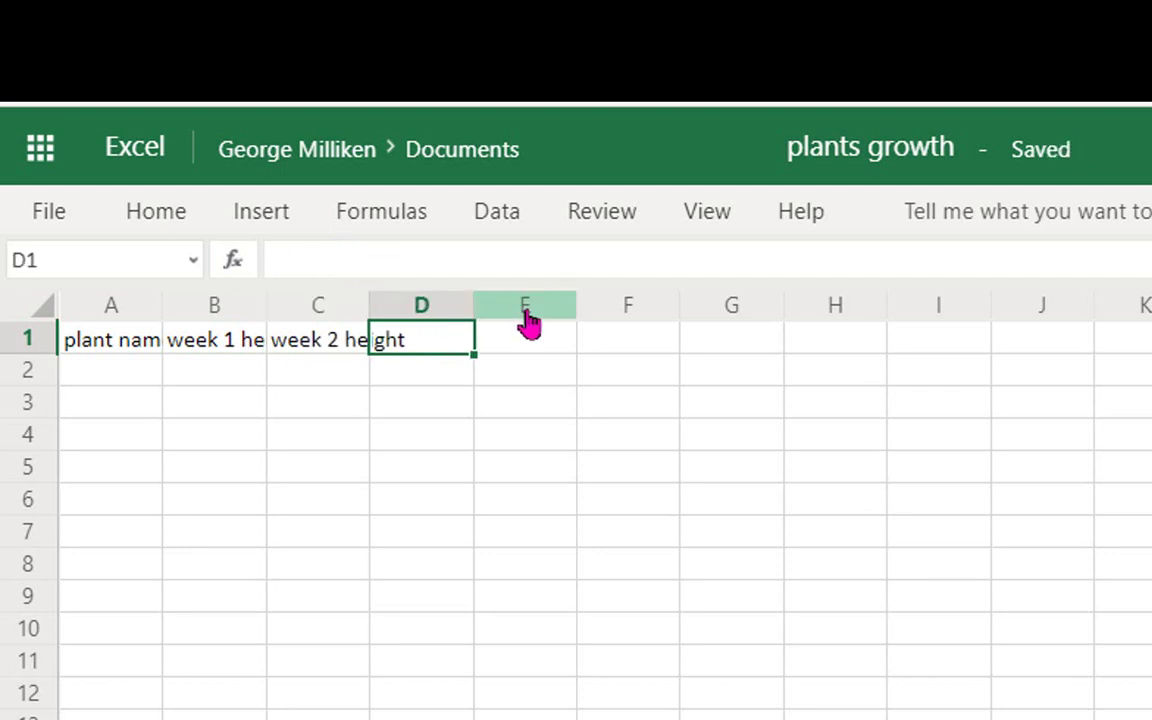
key(ctrl+v)
click(338, 261)
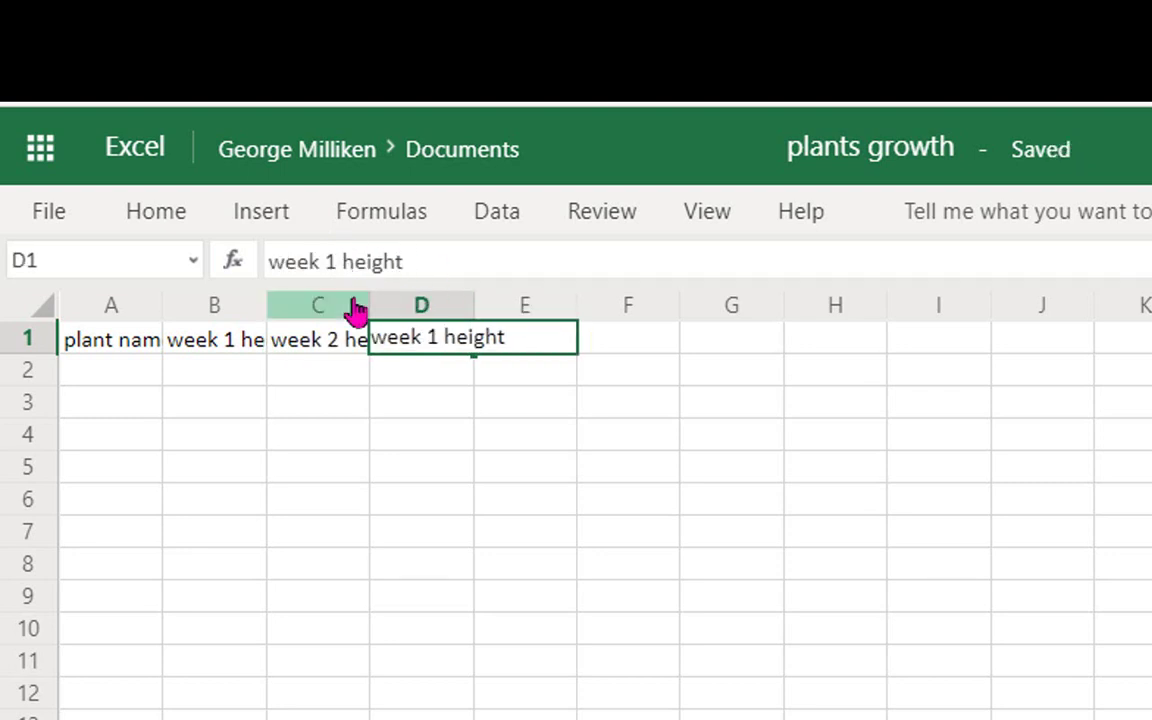
key(BackSpace)
text(3)
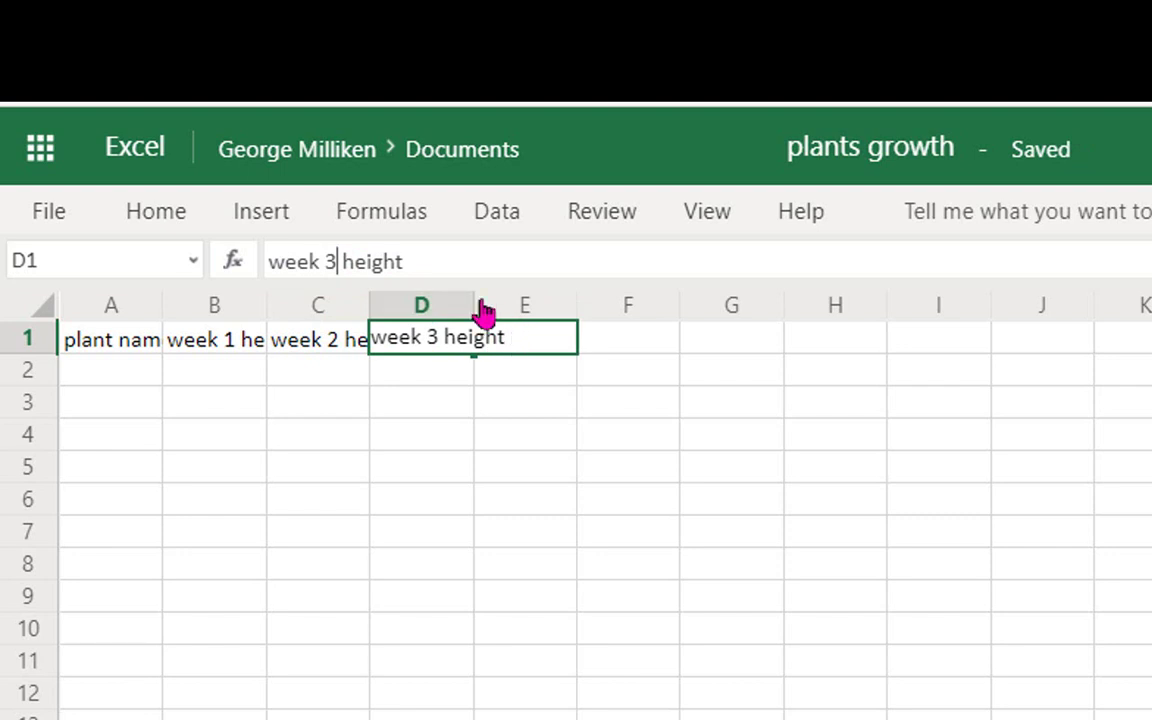
- Enter plant names tomato, buttecup and sunflower down A2:A4
click(118, 380)
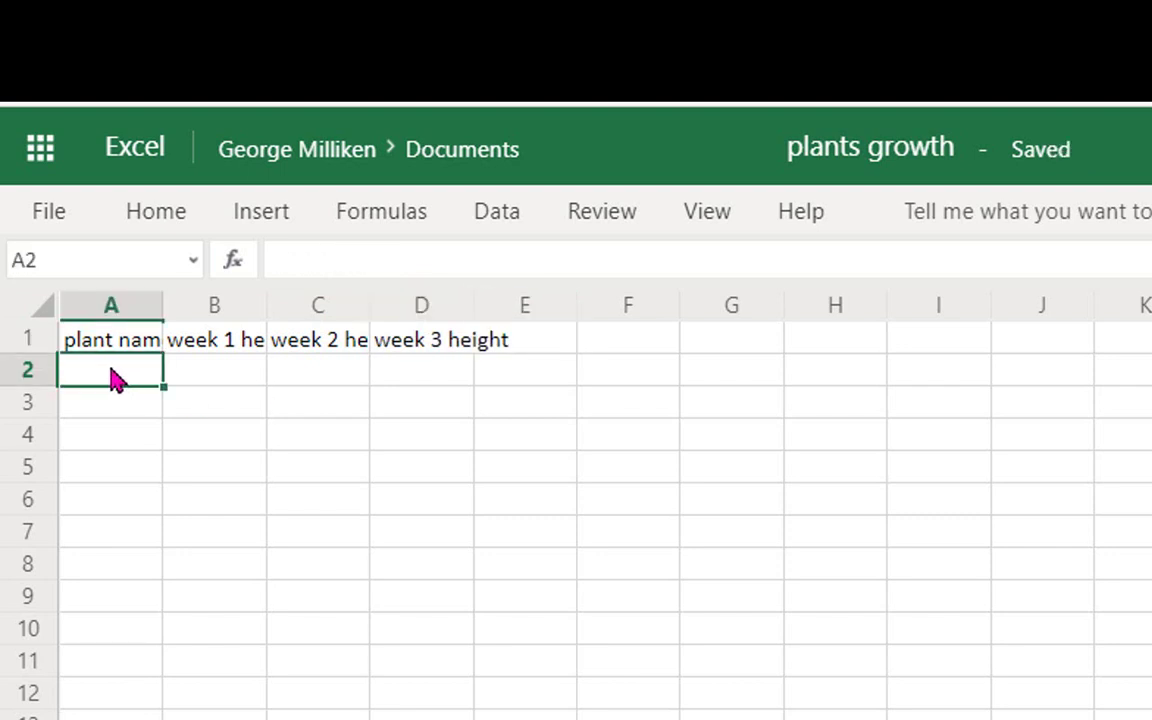
text(tomato)
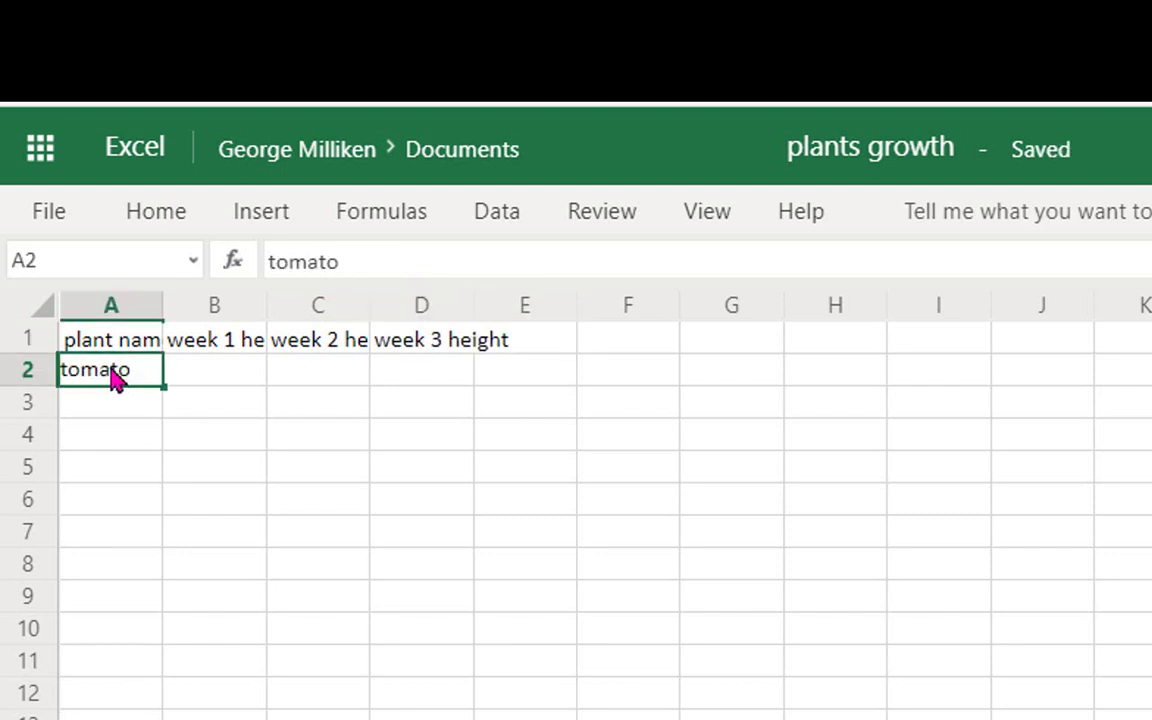
text( pl)
key(Return)
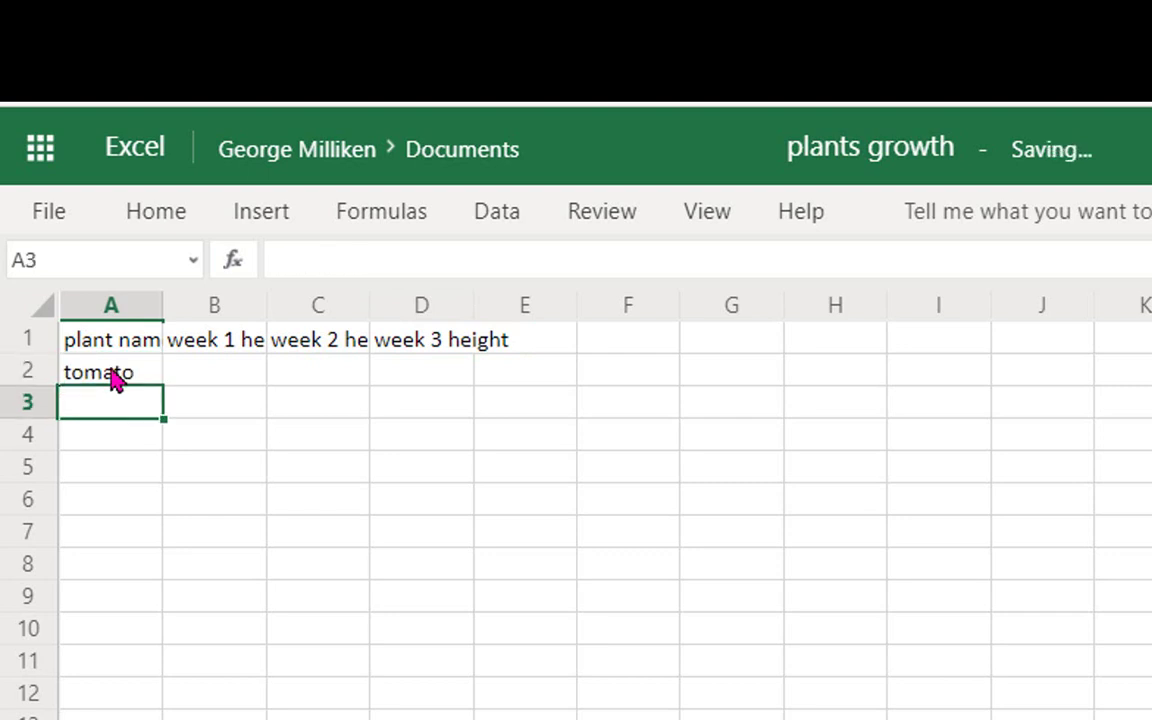
text(buttecu)
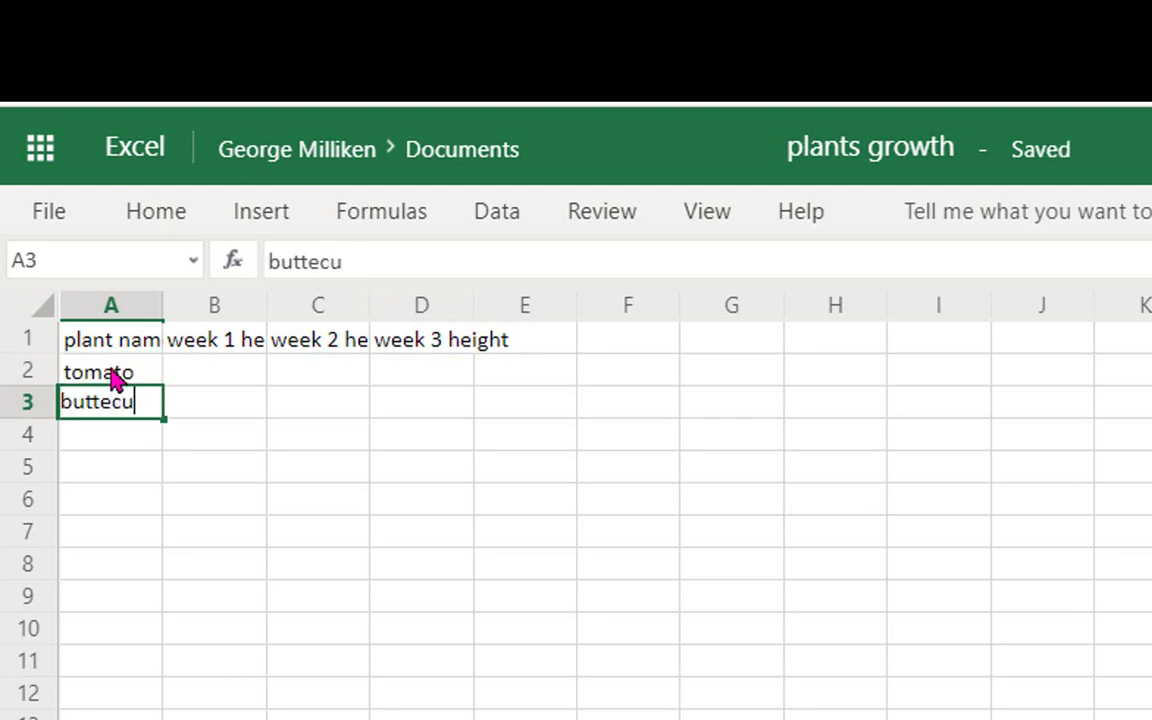
text(p)
key(Return)
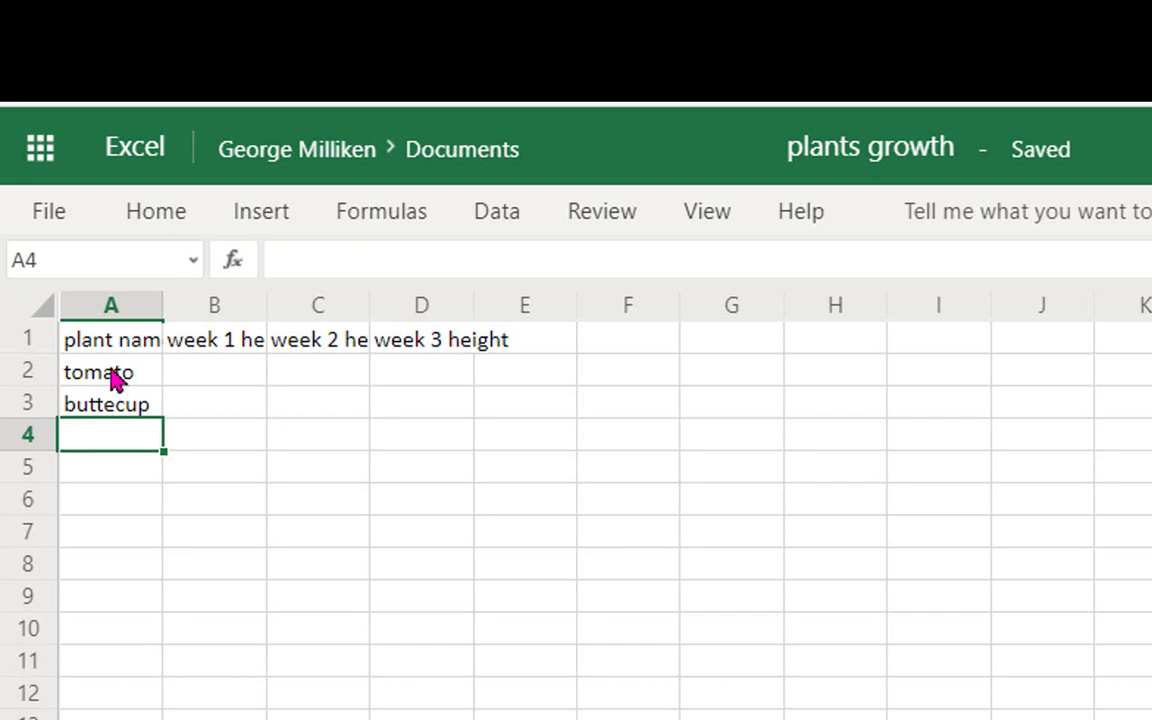
text(sunflwoer)
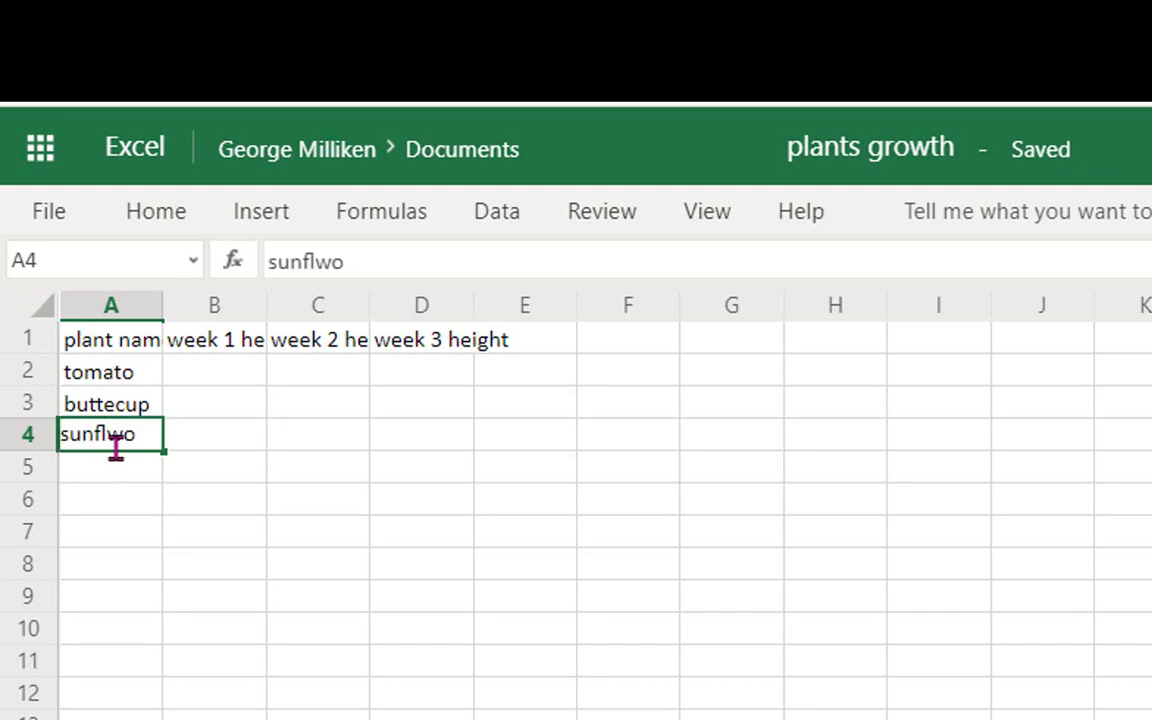
key(BackSpace)
key(BackSpace)
- Finish the sunflower name and enter week 1 heights 2, 1 and 5 in B2:B4
text(owe)
click(220, 377)
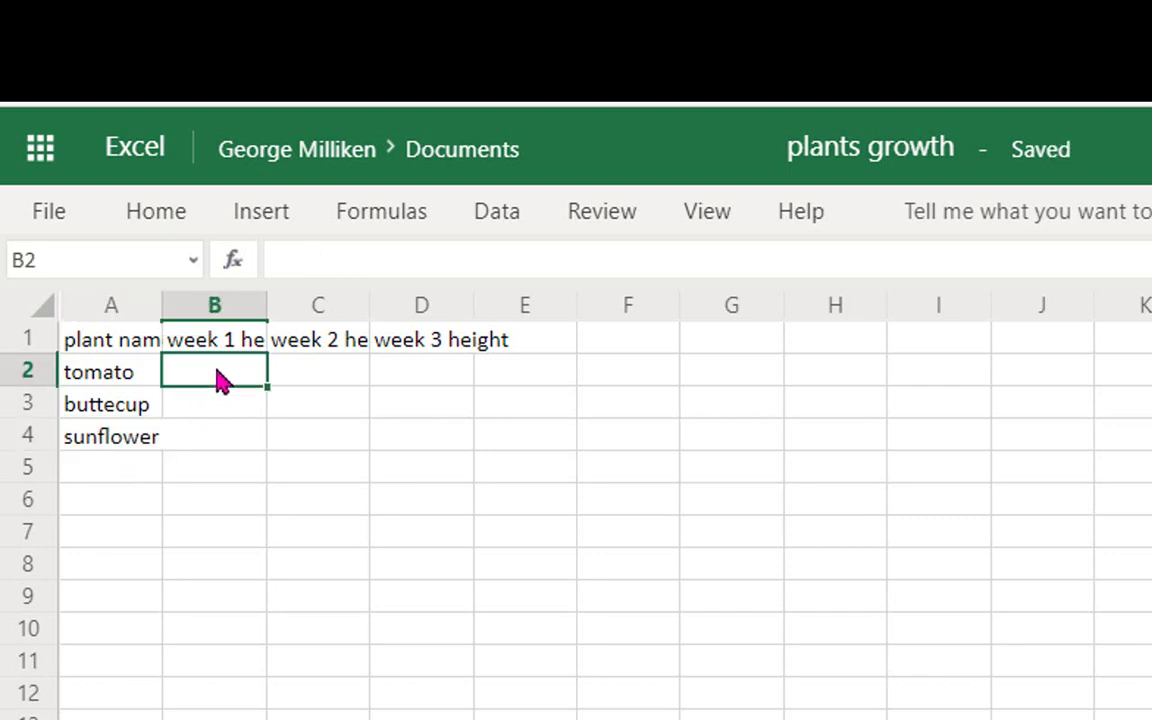
text(2)
key(Return)
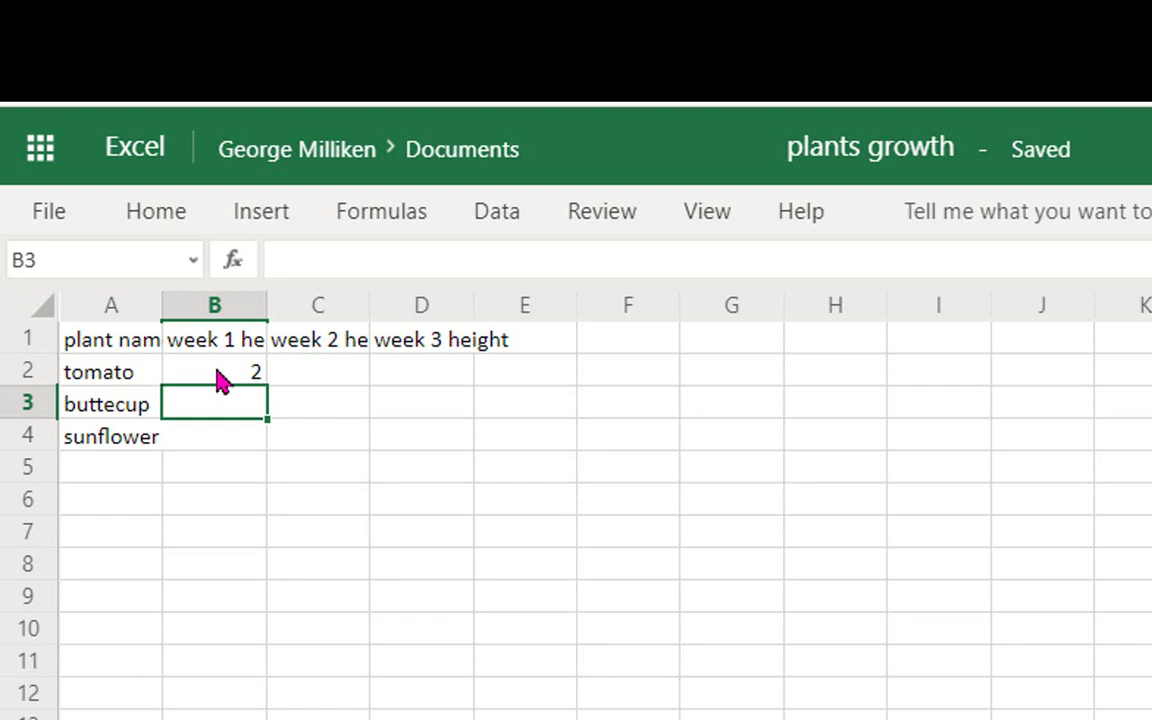
key(Return)
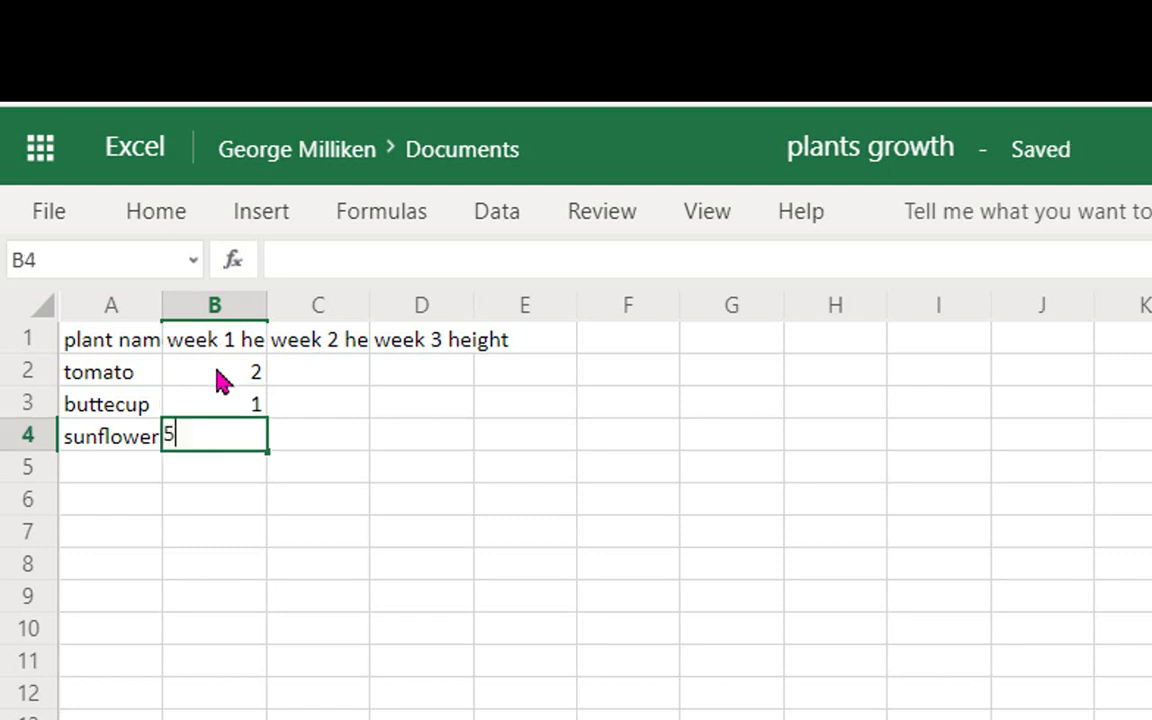
key(Return)
- Enter week 2 and 3 heights for tomato (4, 6) and buttecup (2, 3)
click(322, 382)
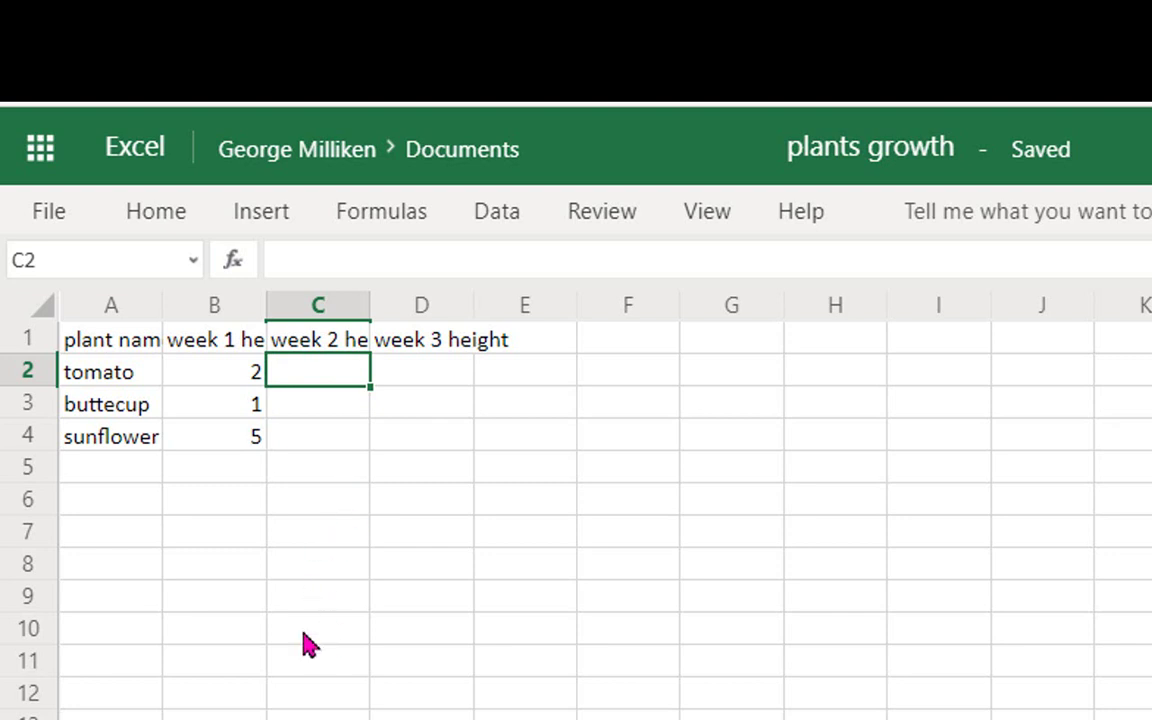
text(4)
key(Tab)
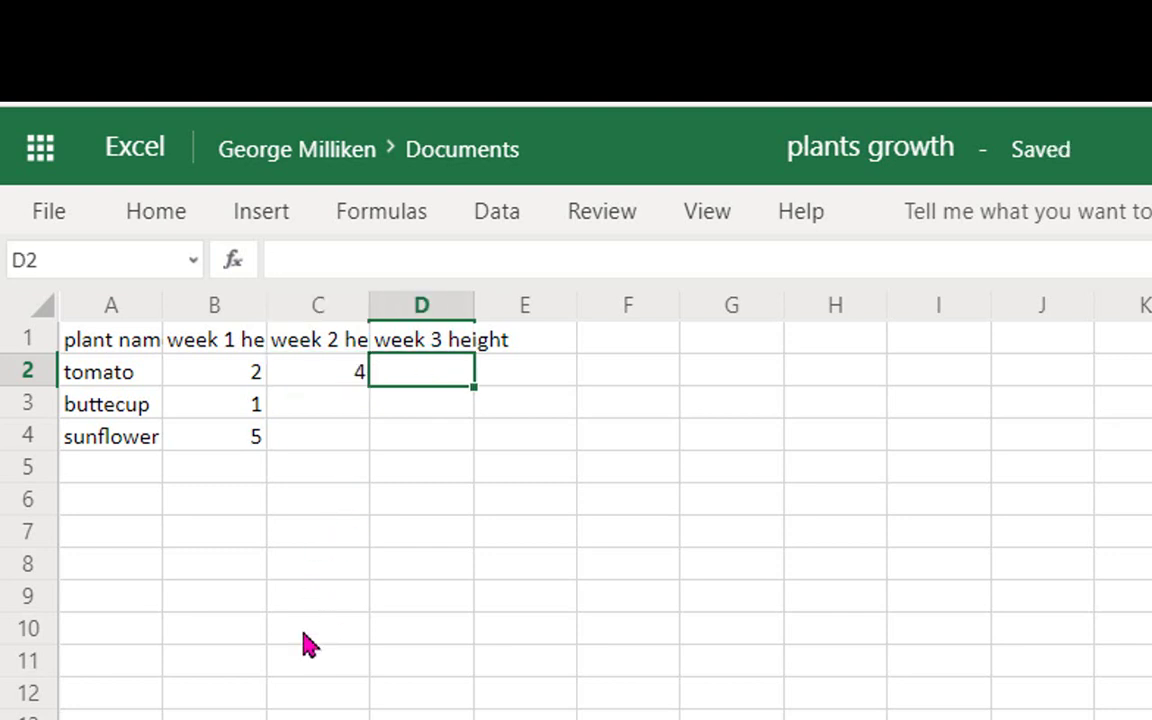
text(6)
key(Return)
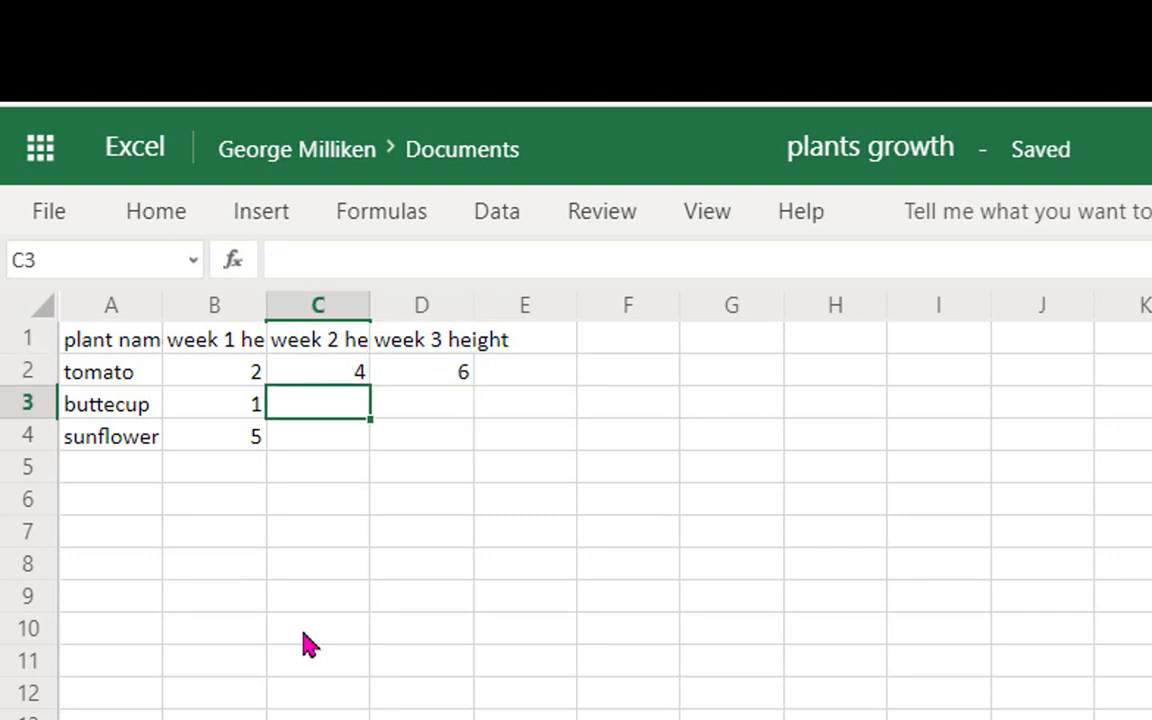
text(2)
key(Tab)
text(3)
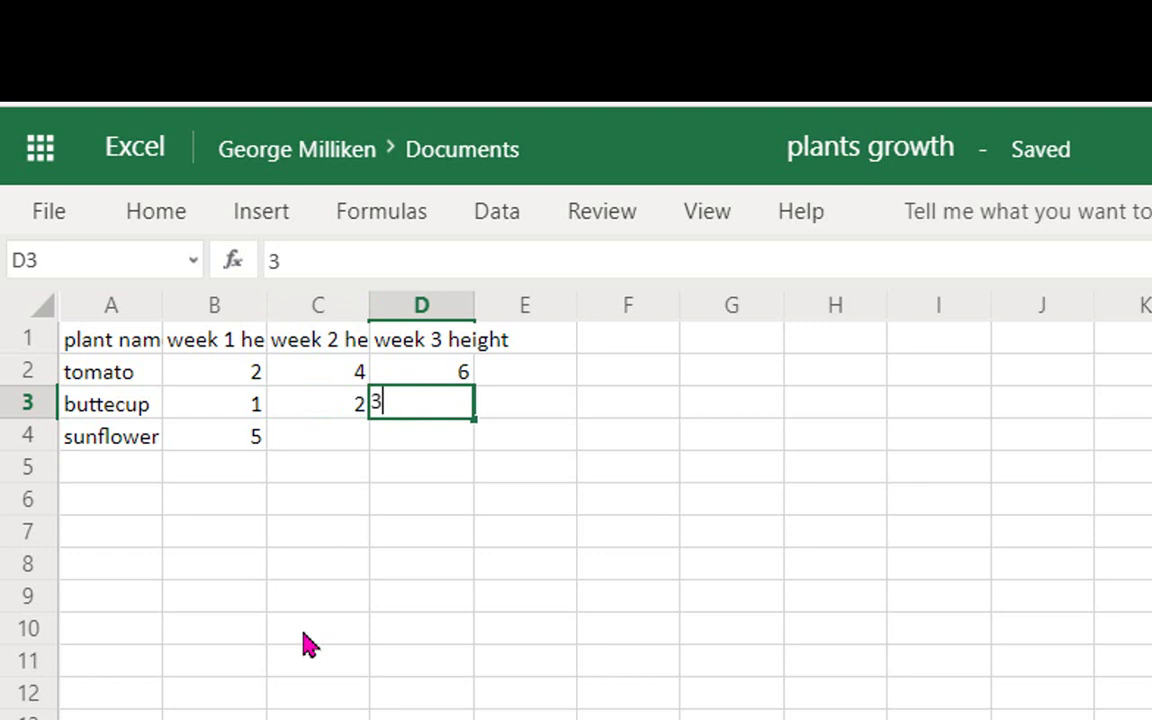
key(Return)
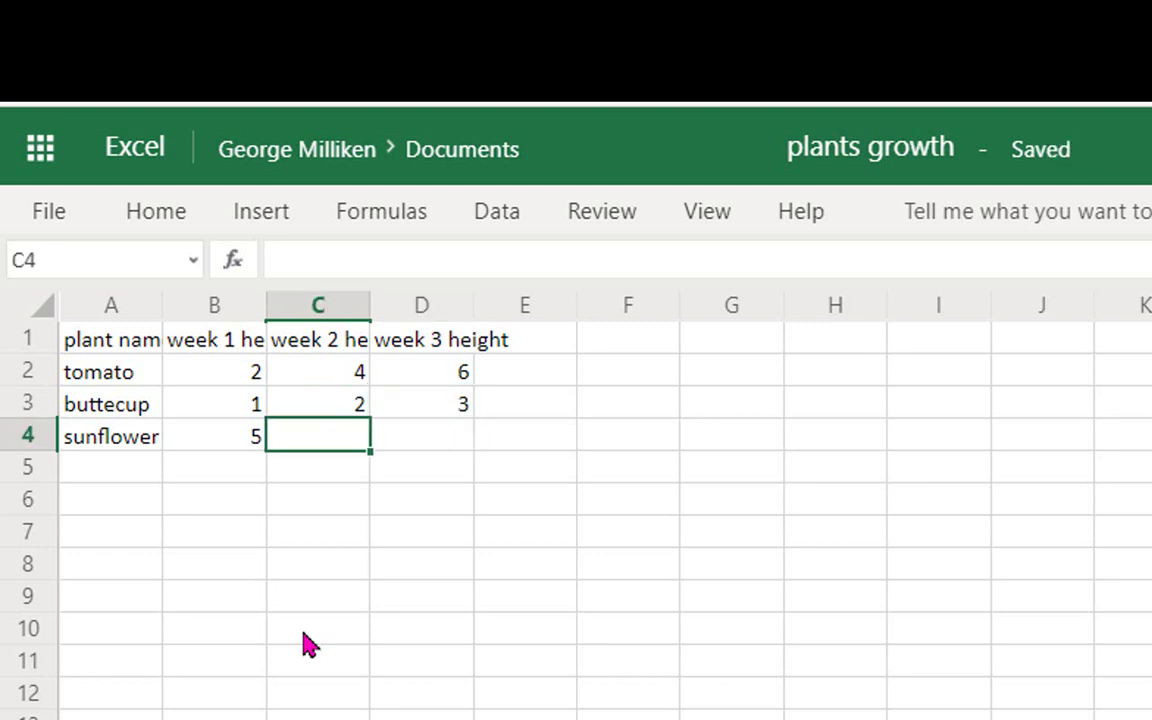
- Enter sunflower's week 2 and 3 heights, 9 and 16
text(9)
key(Tab)
text(1)
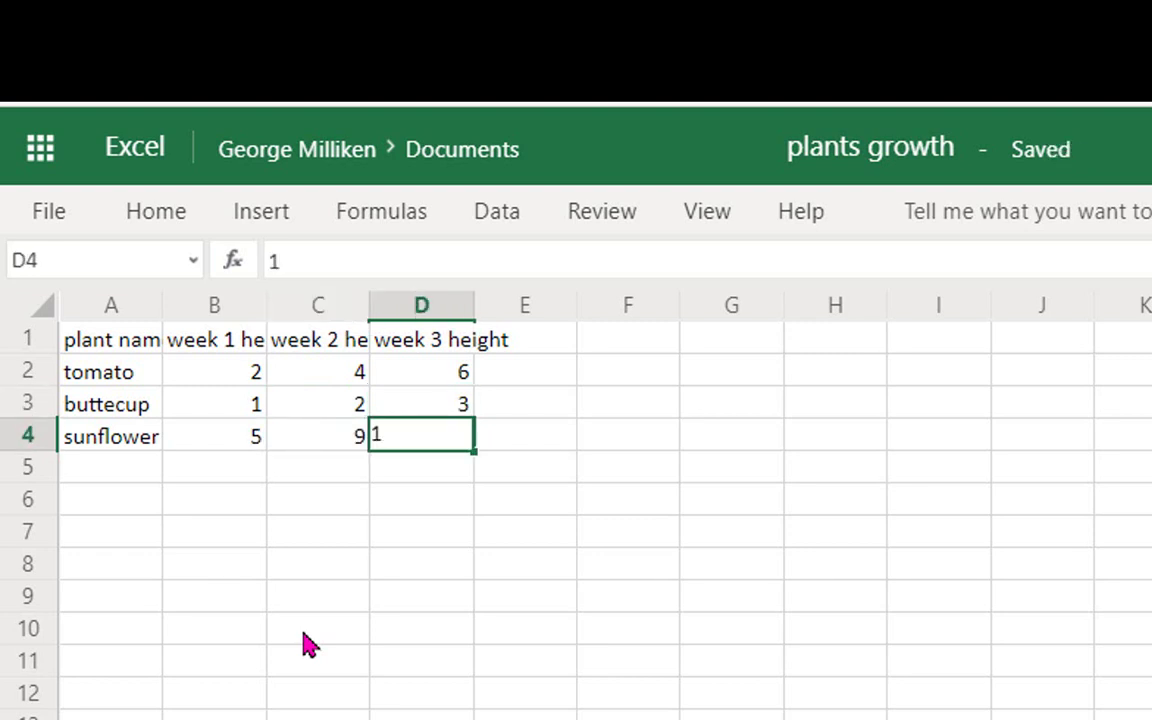
text(6)
key(Return)
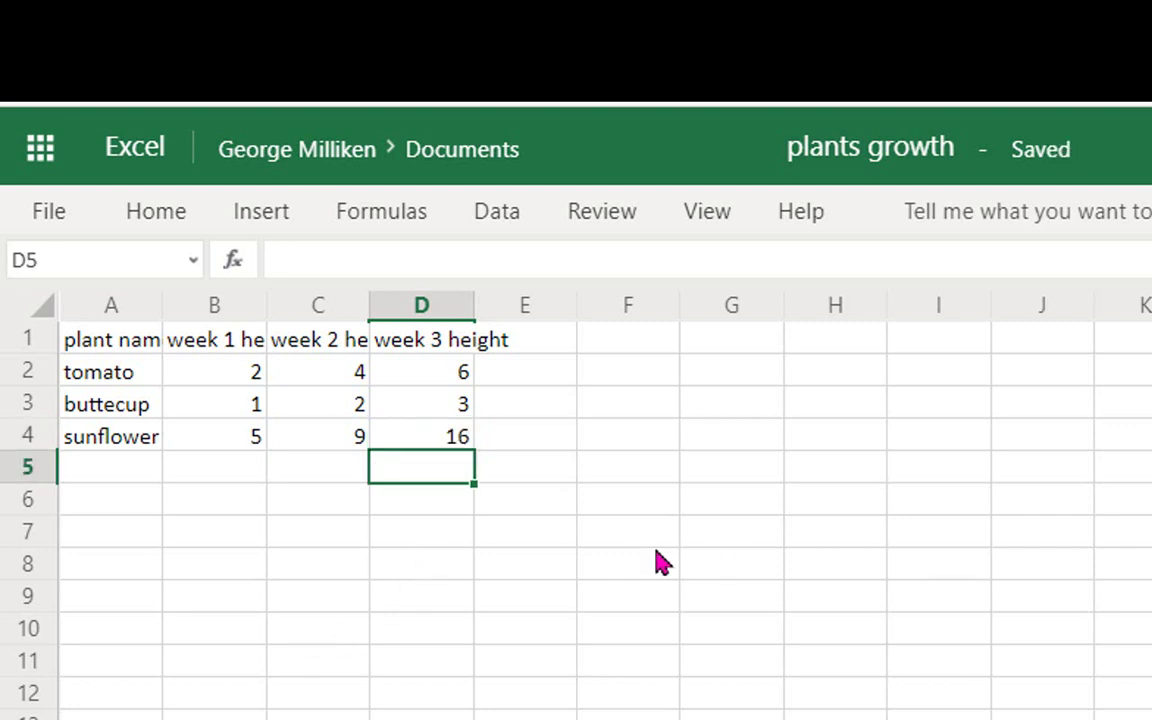
- AutoFit columns A, B, C and D so all four headers show in full
click(615, 530)
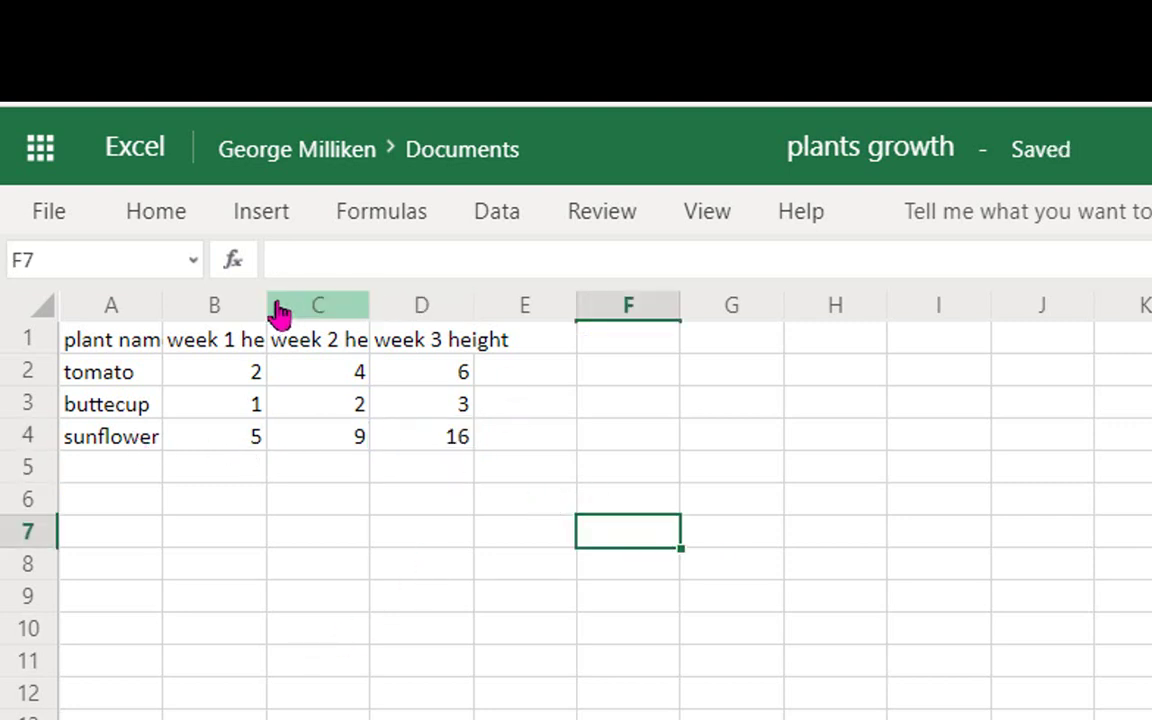
double_click(160, 306)
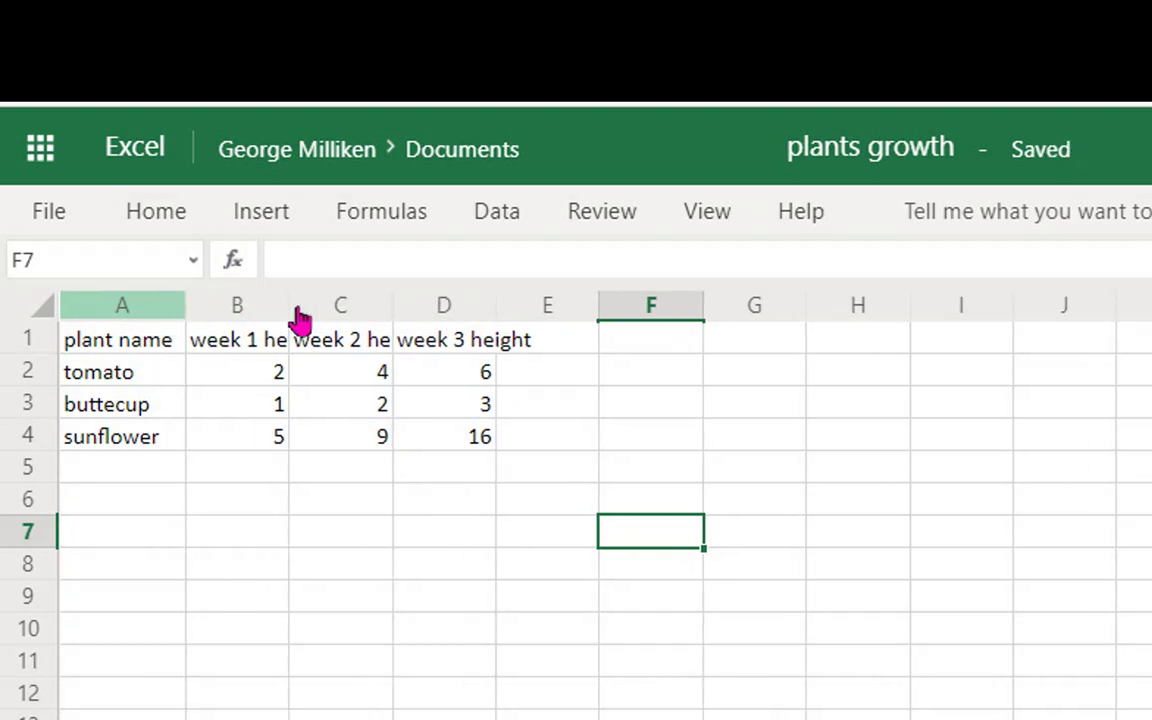
double_click(288, 306)
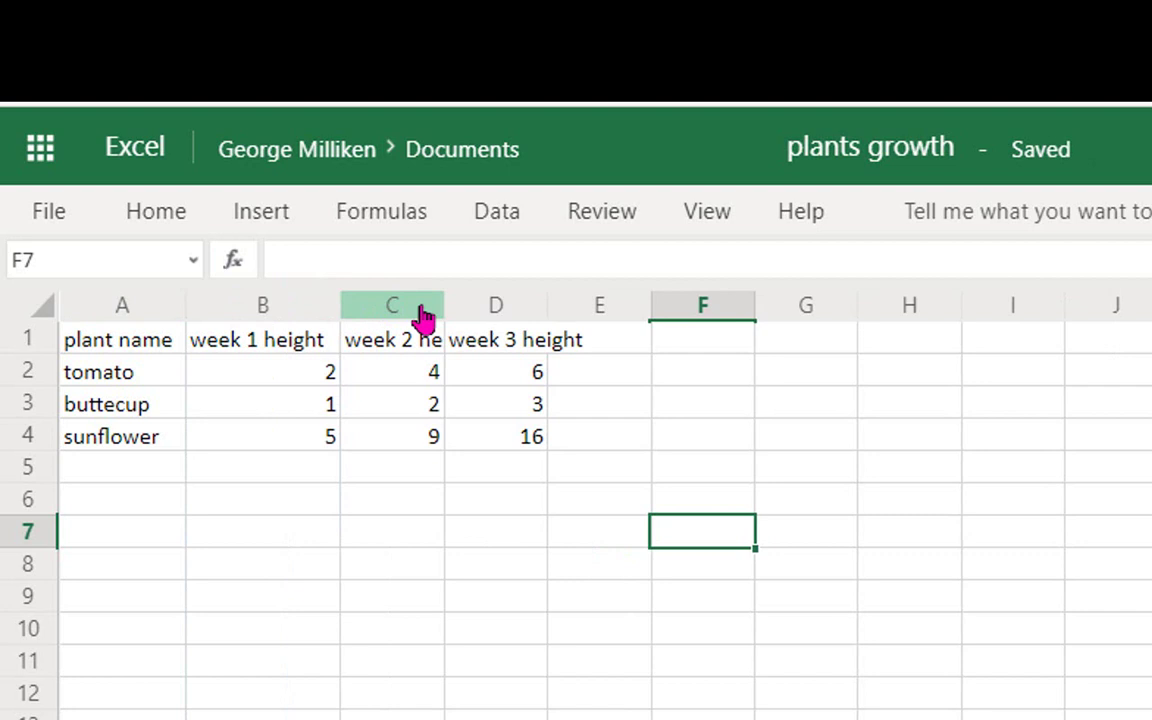
double_click(445, 306)
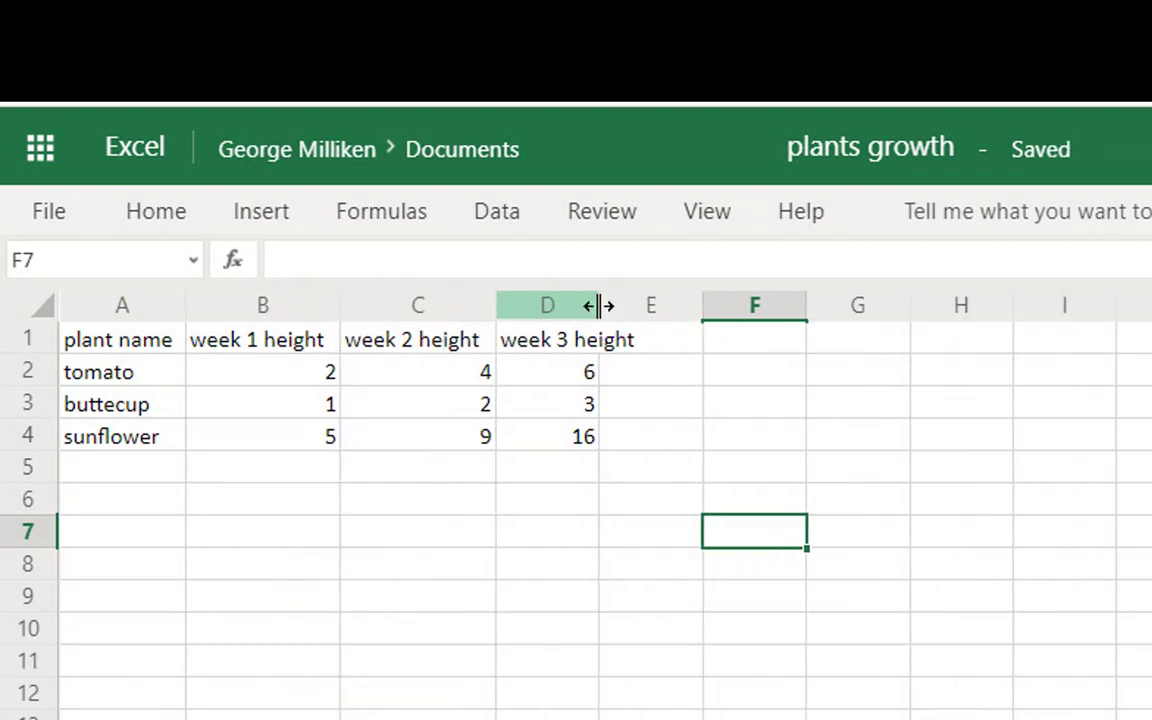
double_click(599, 305)
click(632, 596)
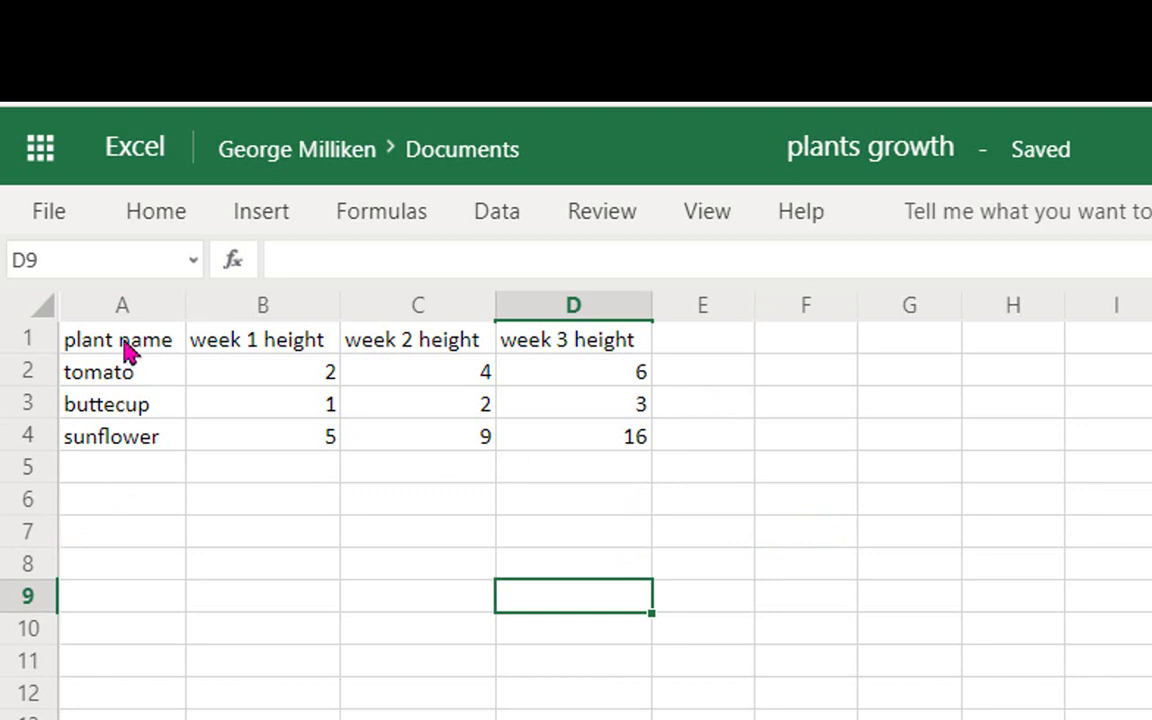
- Select table A1:D4 and browse the Recommended Charts suggestions for it
drag(127, 345, 650, 450)
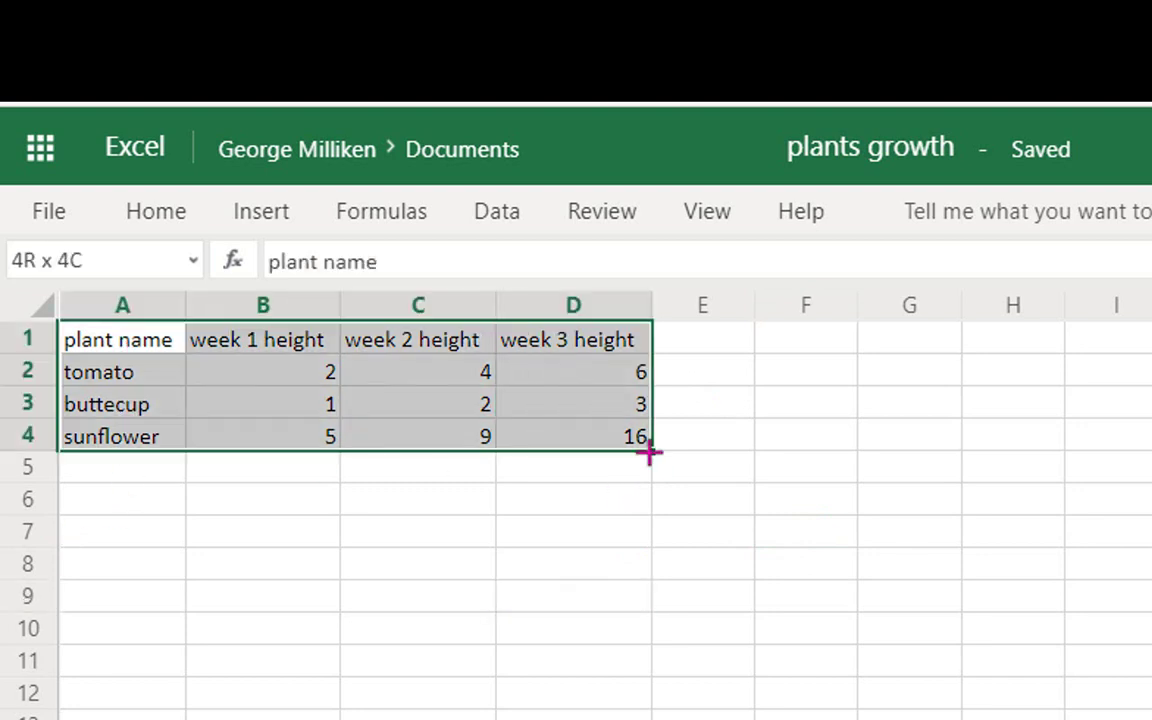
click(721, 507)
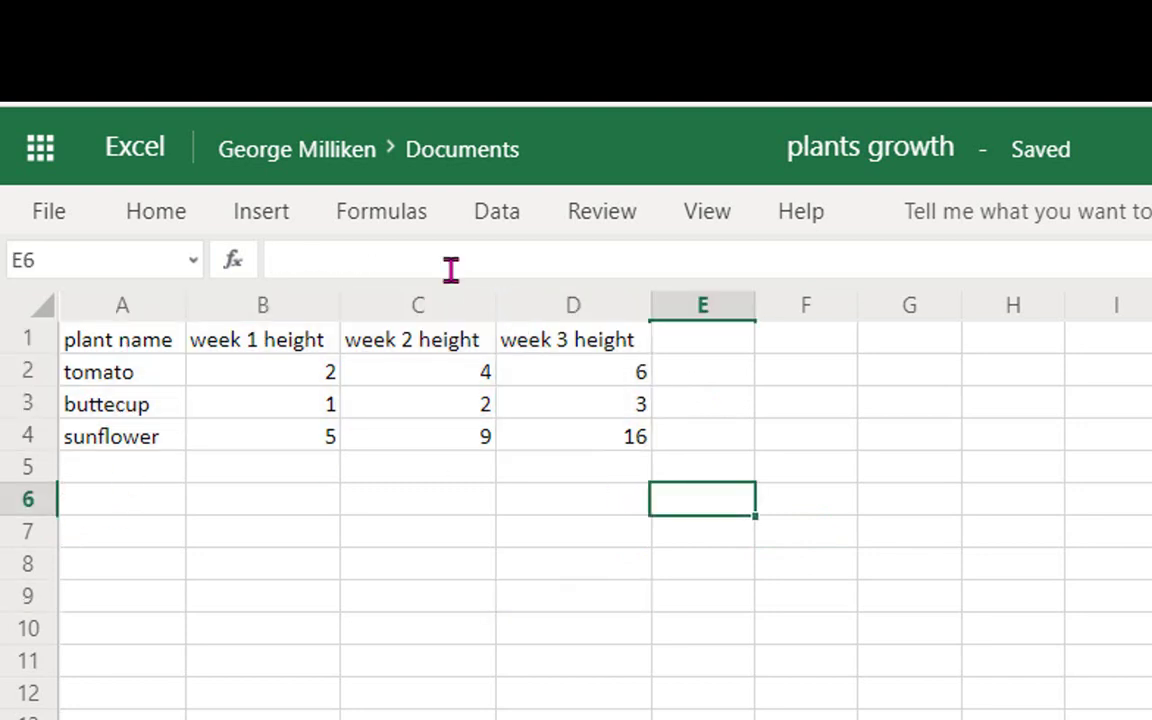
click(243, 221)
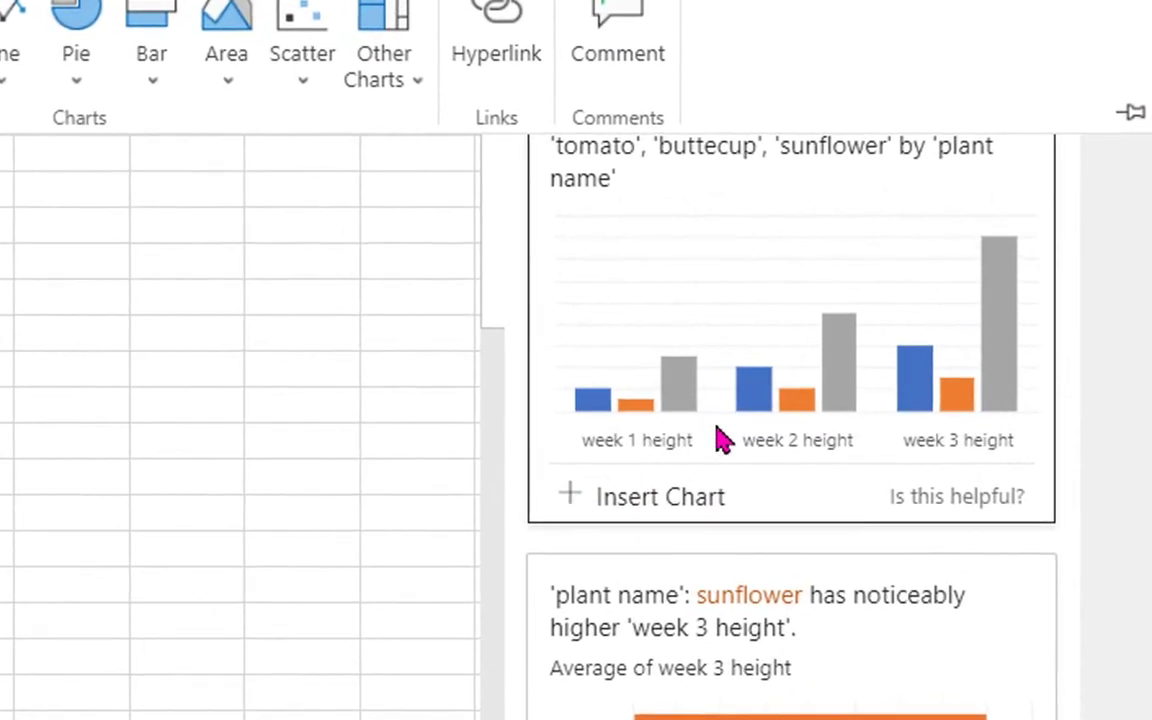
click(1110, 540)
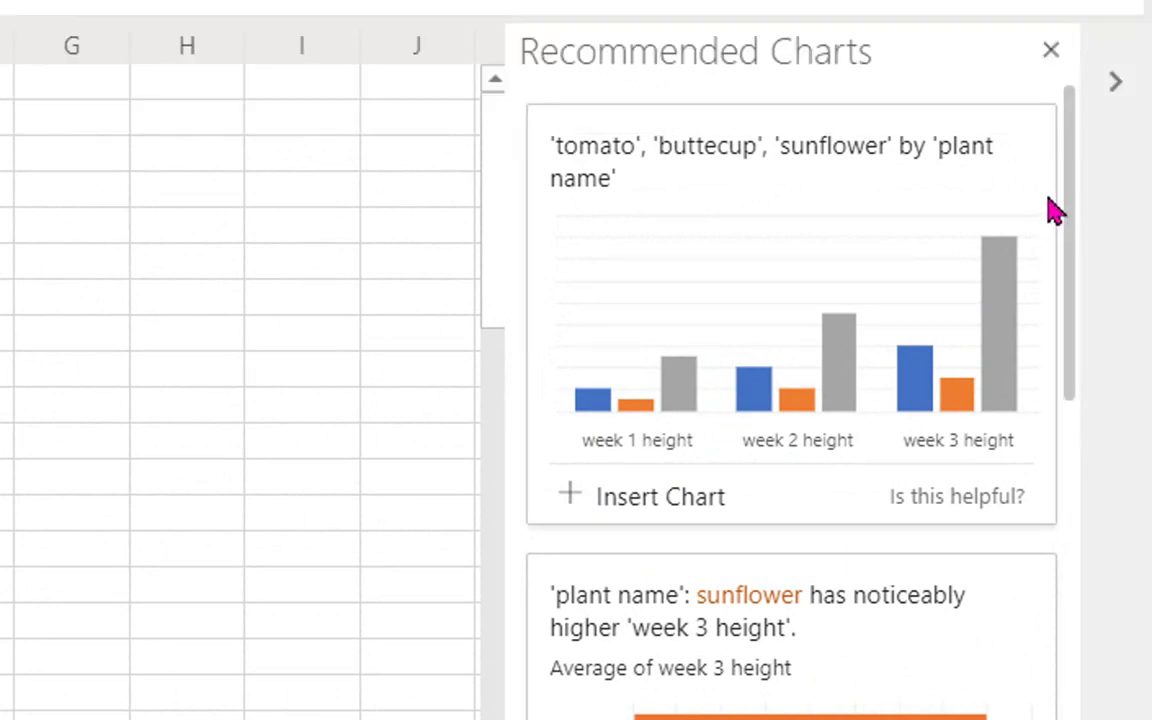
drag(1075, 231, 1064, 391)
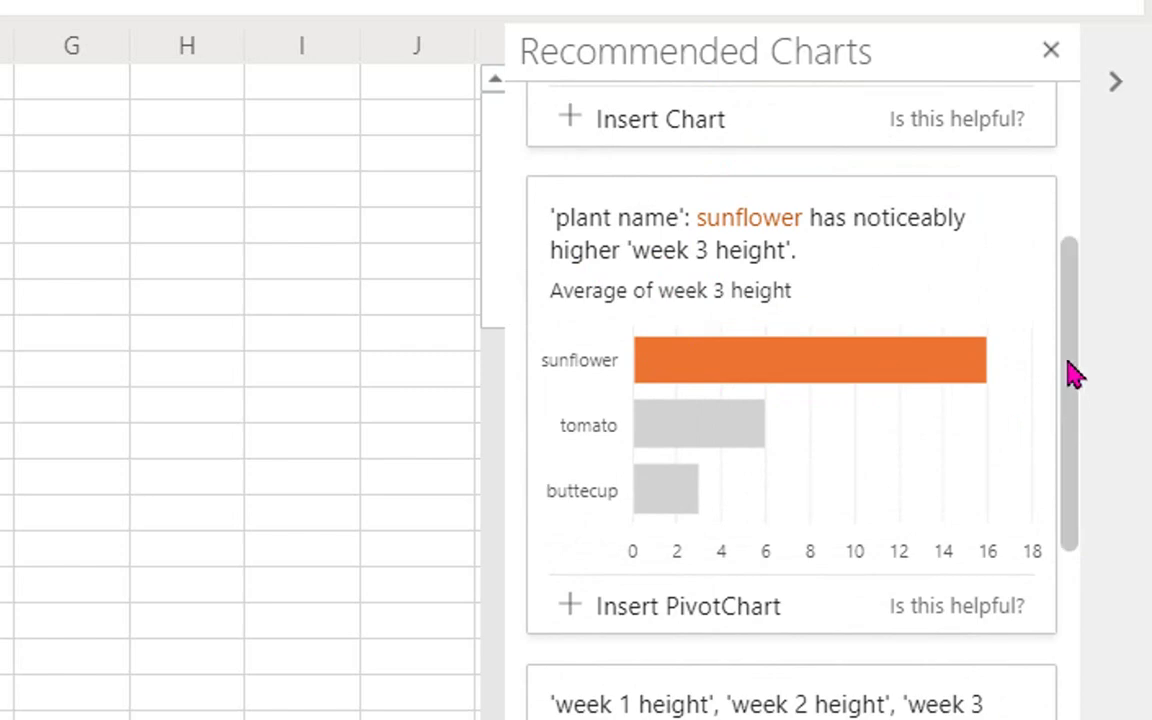
drag(1072, 373, 1067, 167)
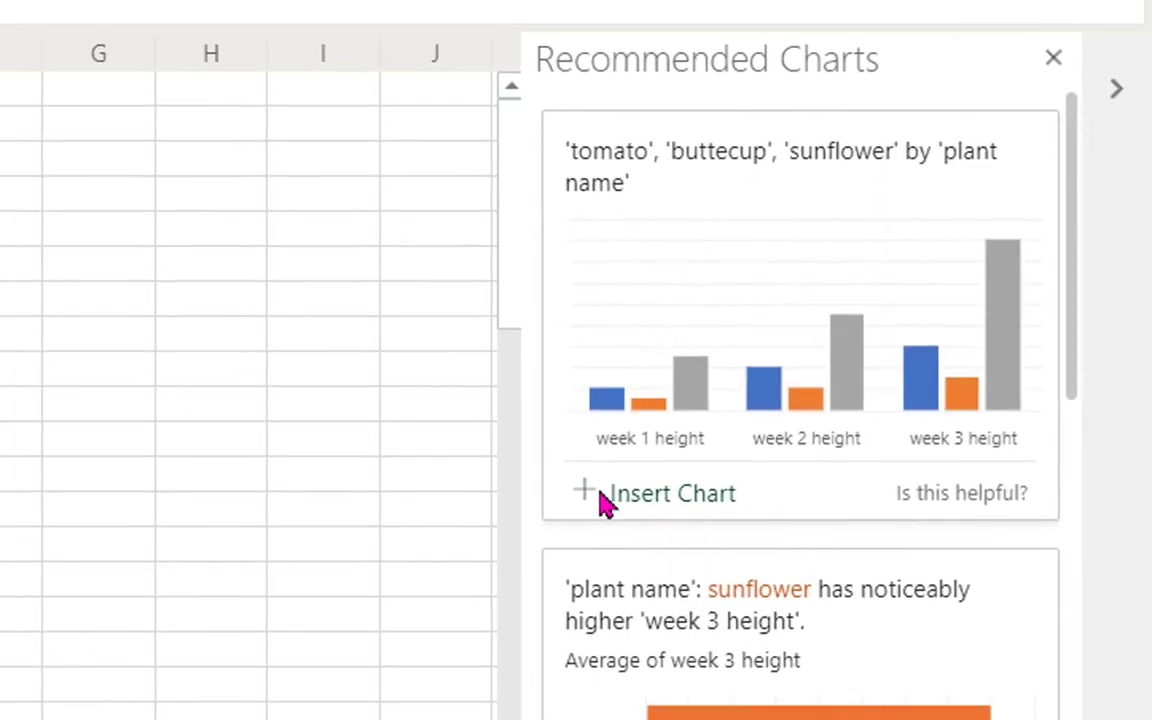
- Insert the suggested grouped column chart and move it below the table over rows 6–20
click(601, 494)
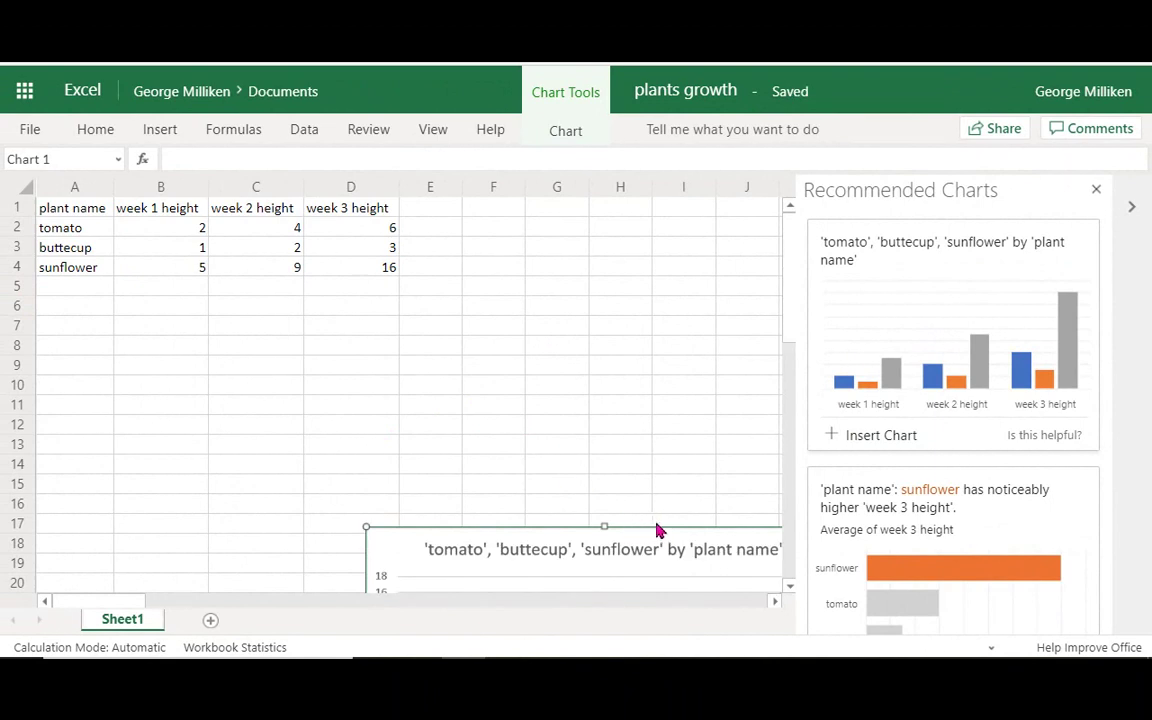
drag(670, 540, 512, 329)
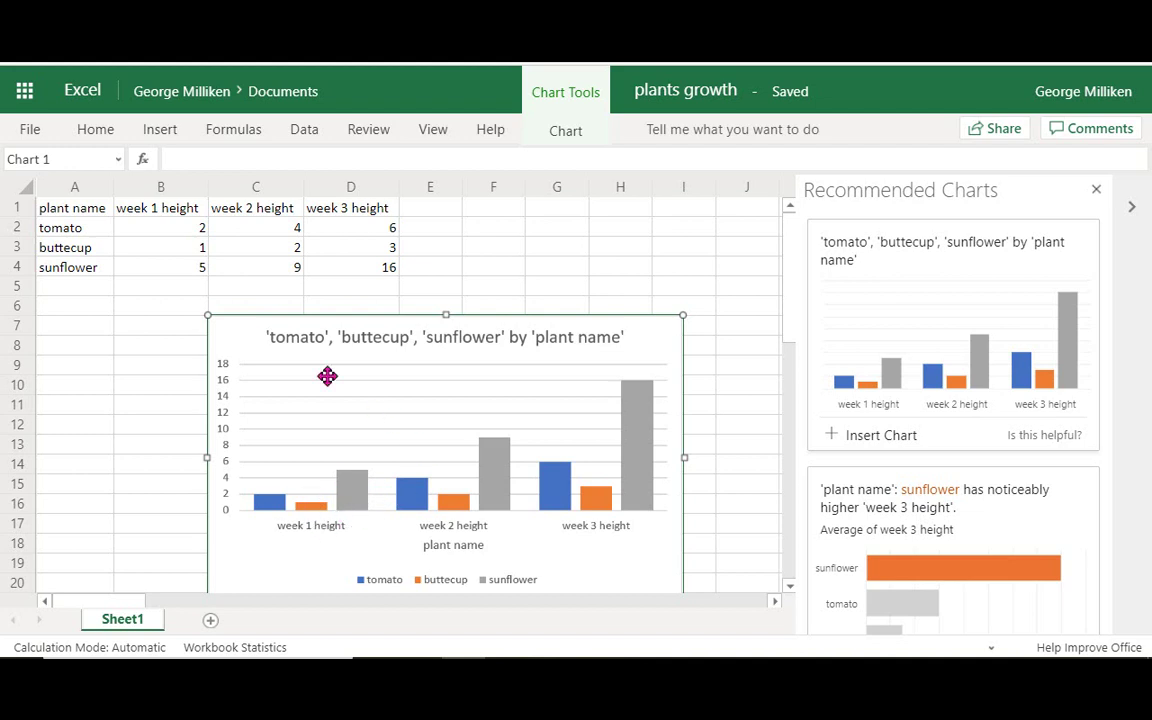
drag(557, 424, 401, 409)
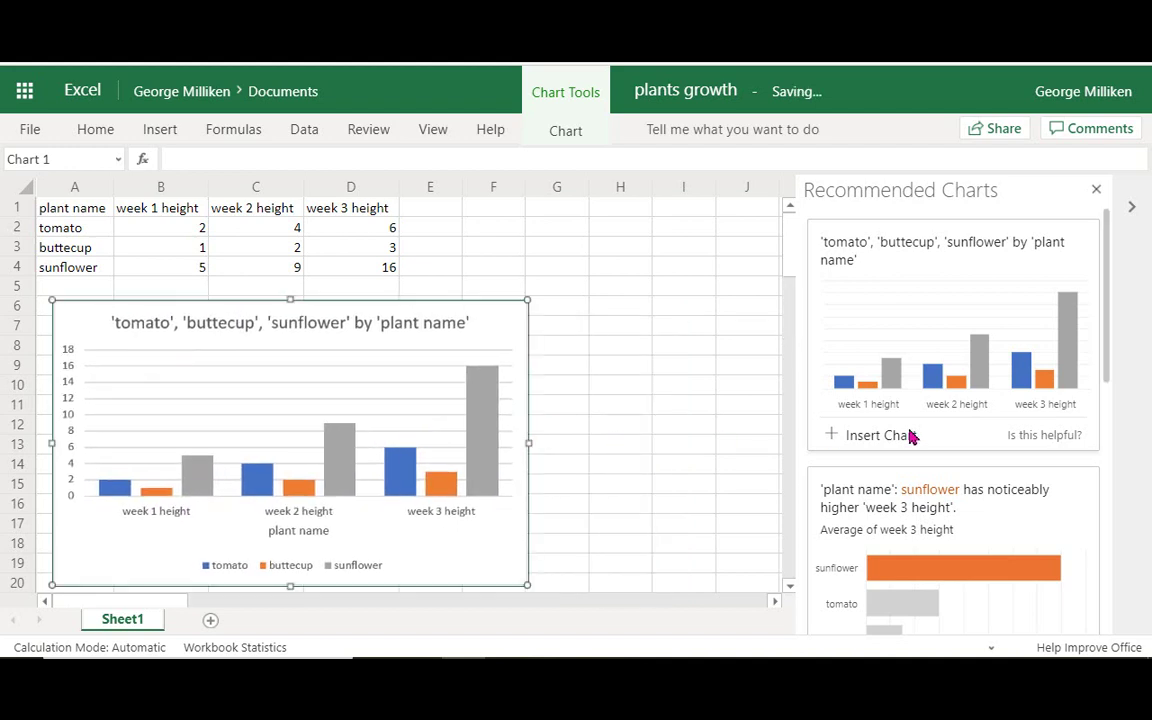
scroll(1045, 421, down, 3)
scroll(1045, 421, down, 8)
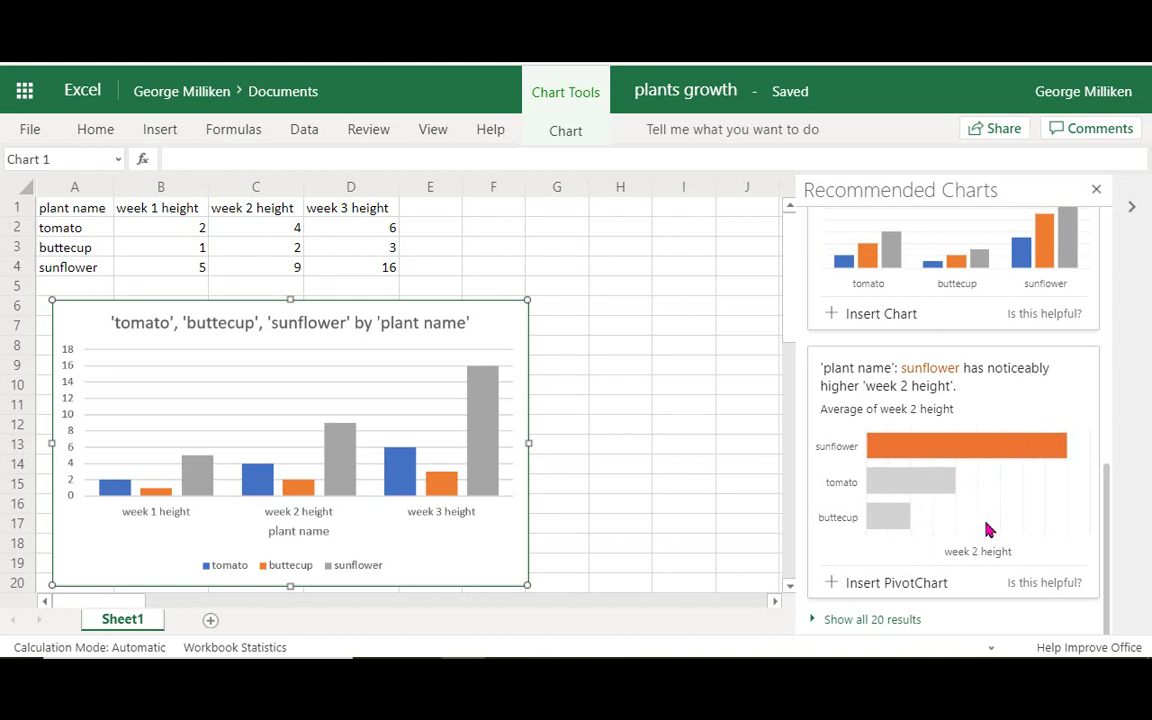
- Close Recommended Charts and delete the duplicate clustered column chart, keeping one below the table
click(1096, 191)
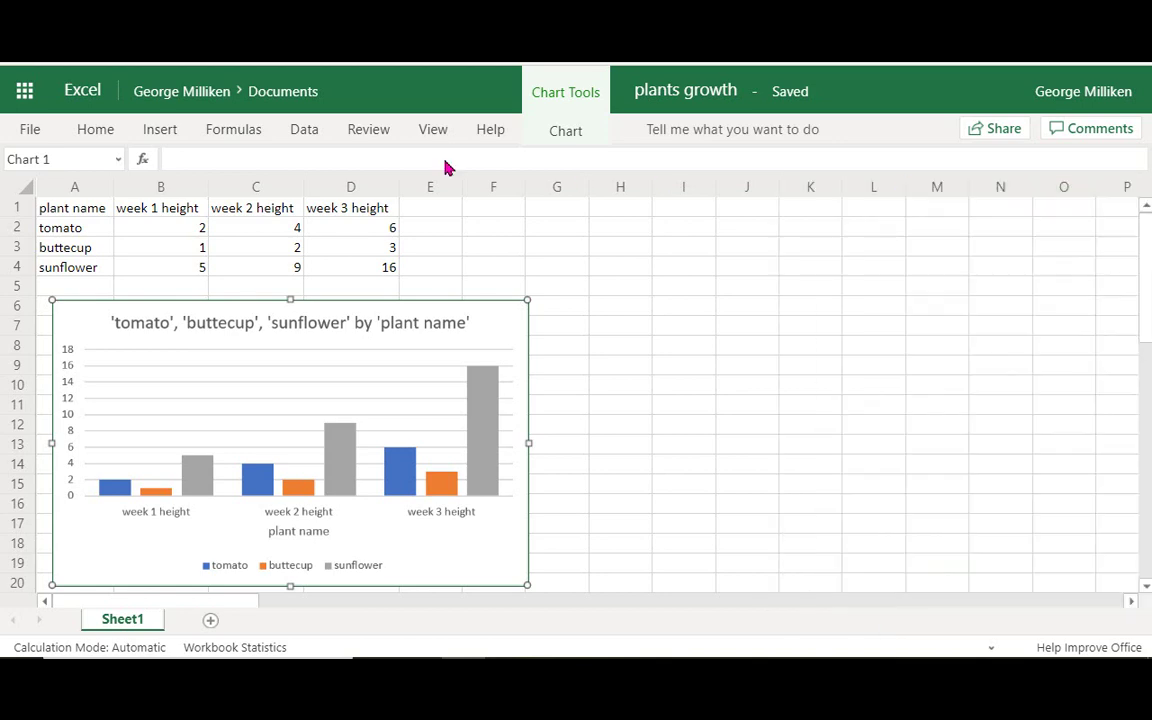
click(160, 132)
click(480, 208)
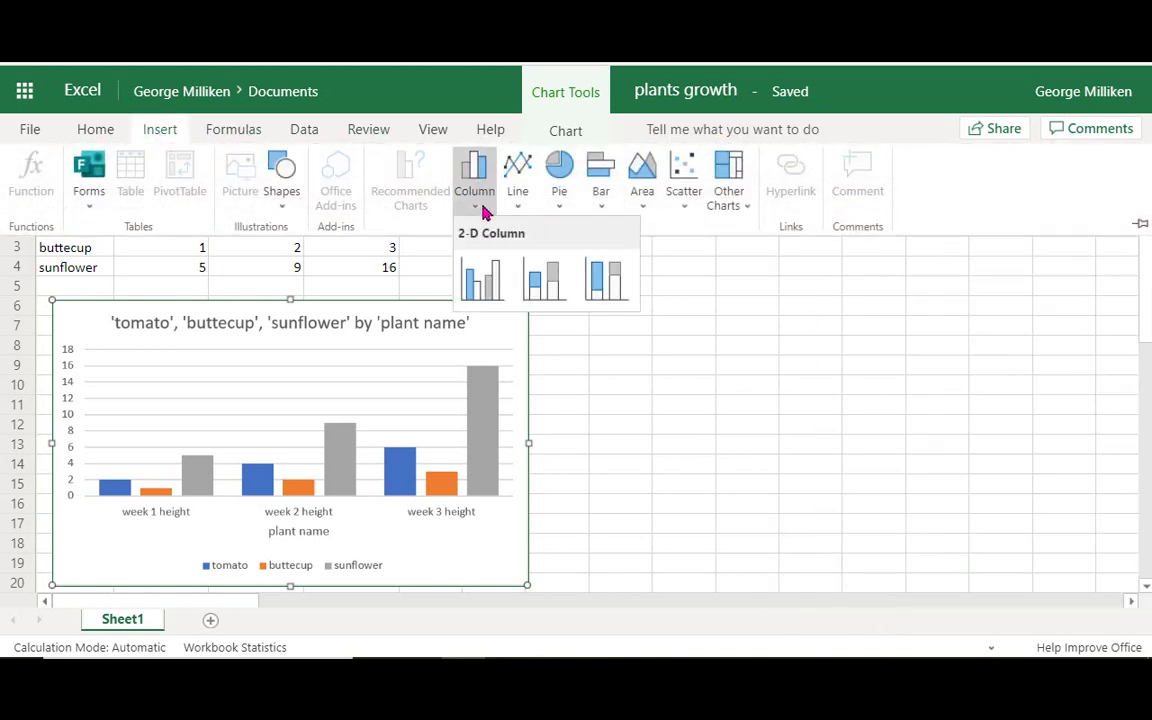
click(480, 280)
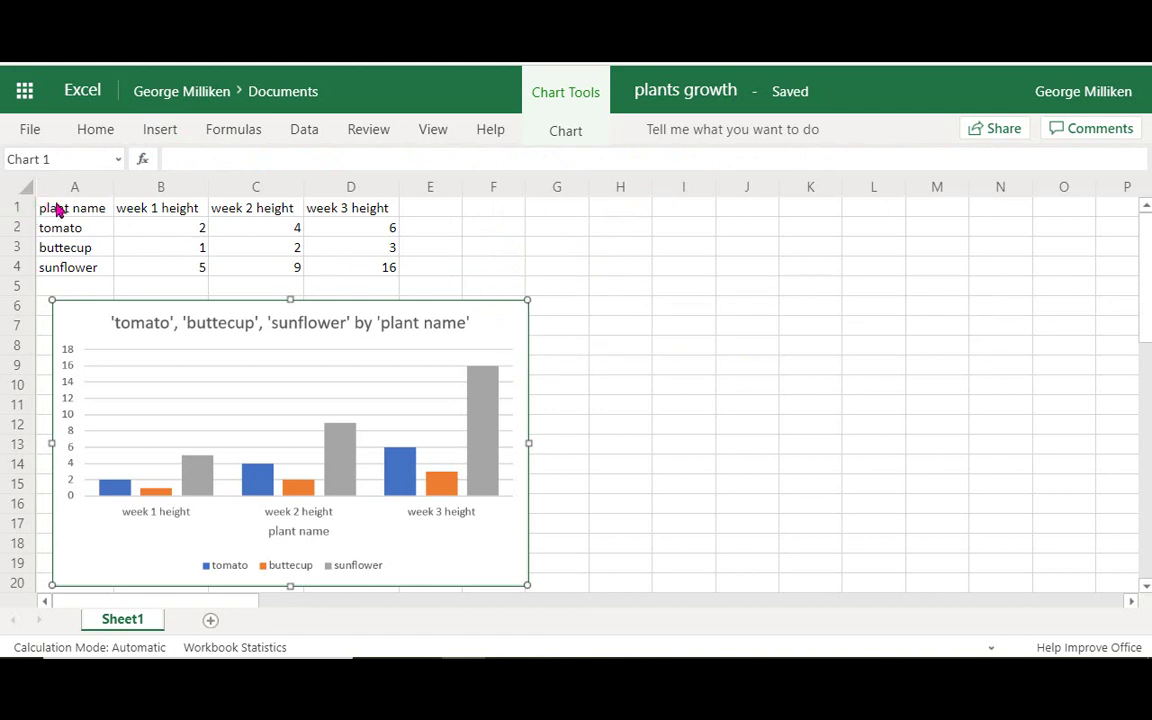
drag(57, 208, 350, 267)
click(158, 132)
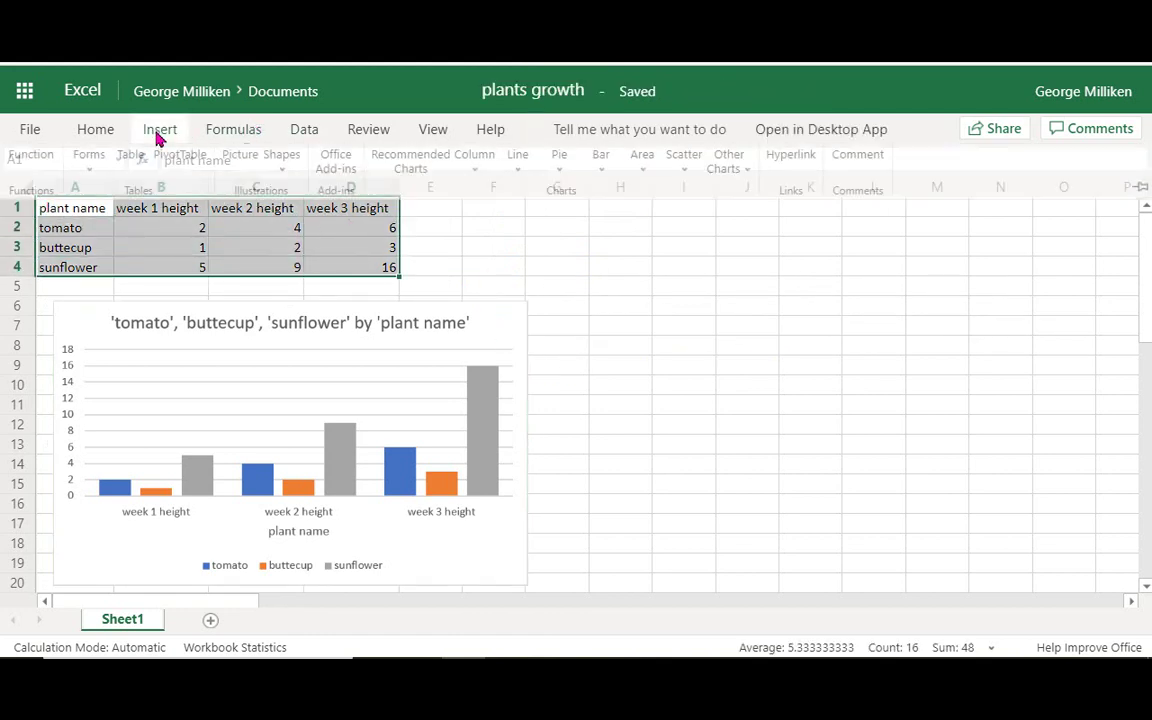
click(486, 178)
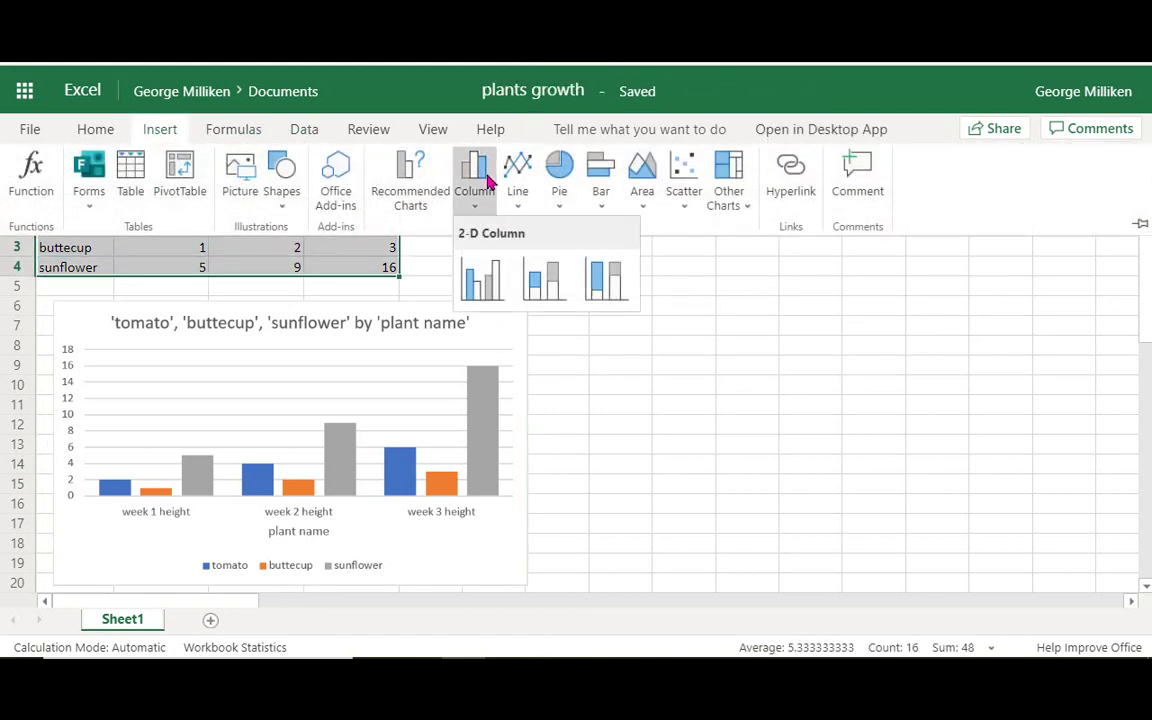
click(498, 290)
drag(643, 419, 749, 421)
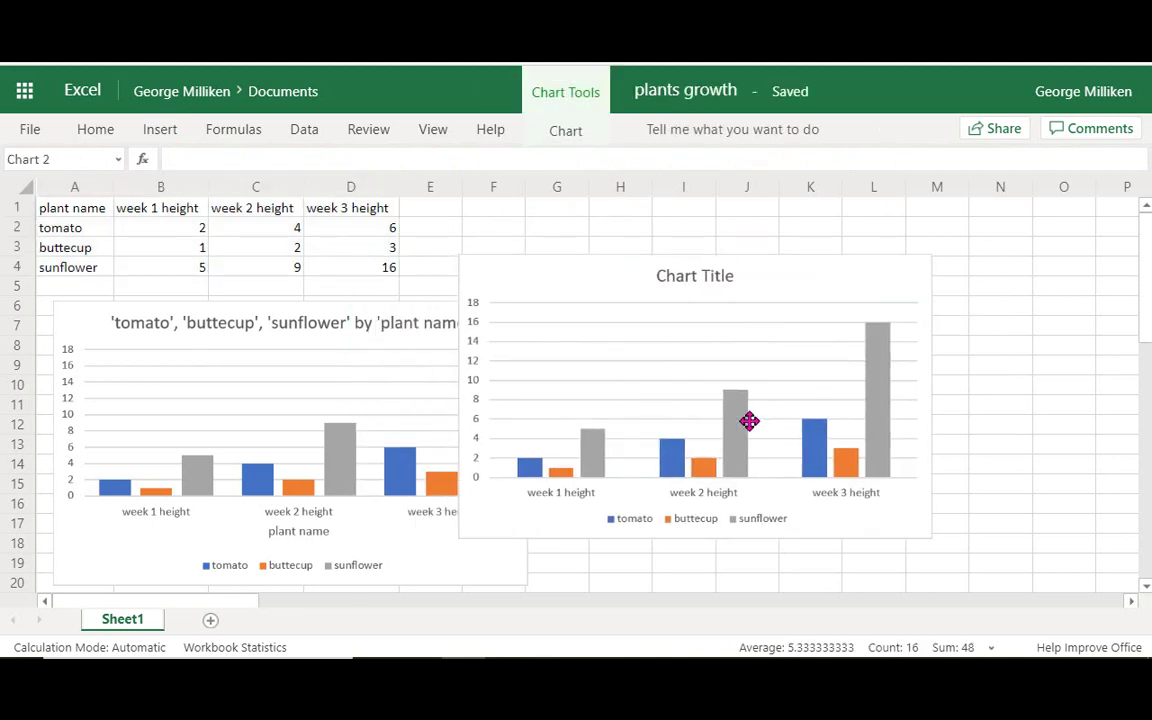
key(Delete)
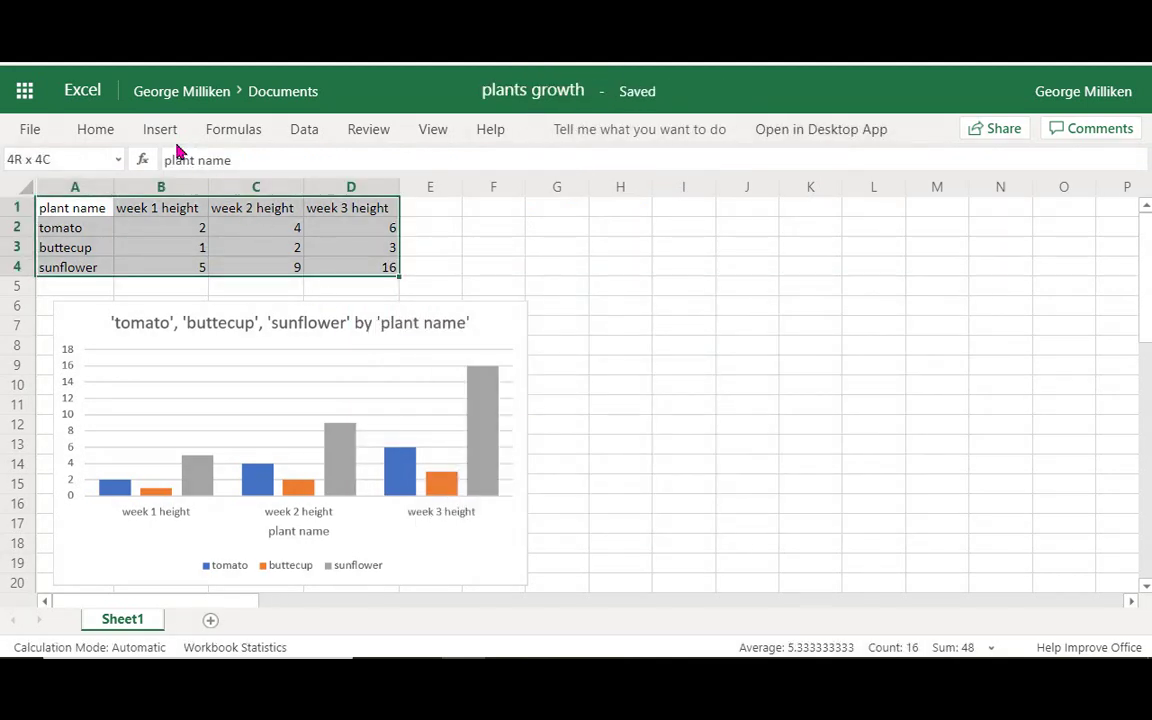
click(160, 129)
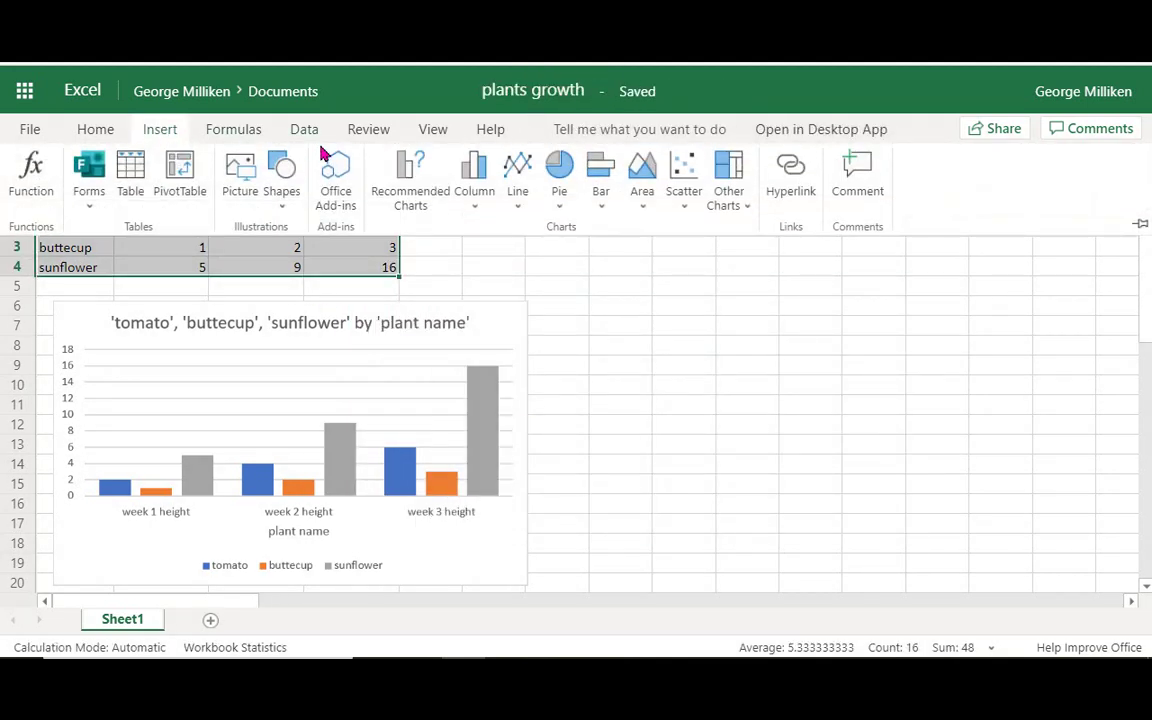
- Insert a basic line chart of A1:D4 and place it right of the column chart
click(523, 182)
click(553, 272)
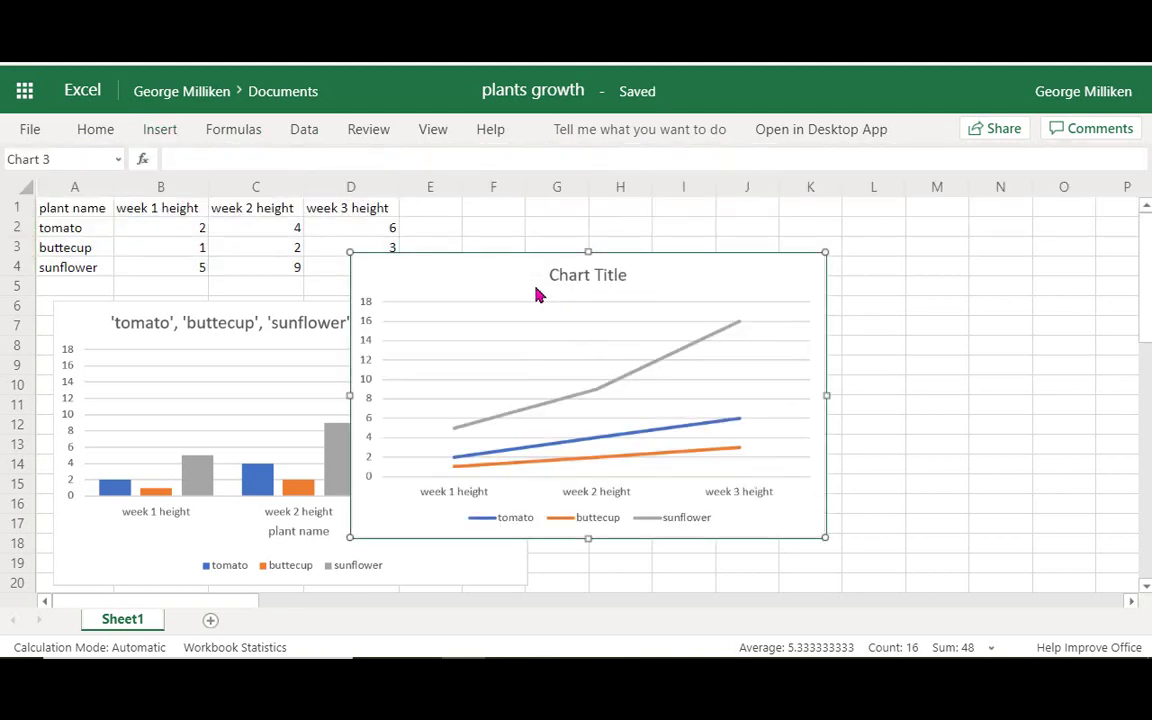
drag(682, 284, 902, 316)
click(1068, 348)
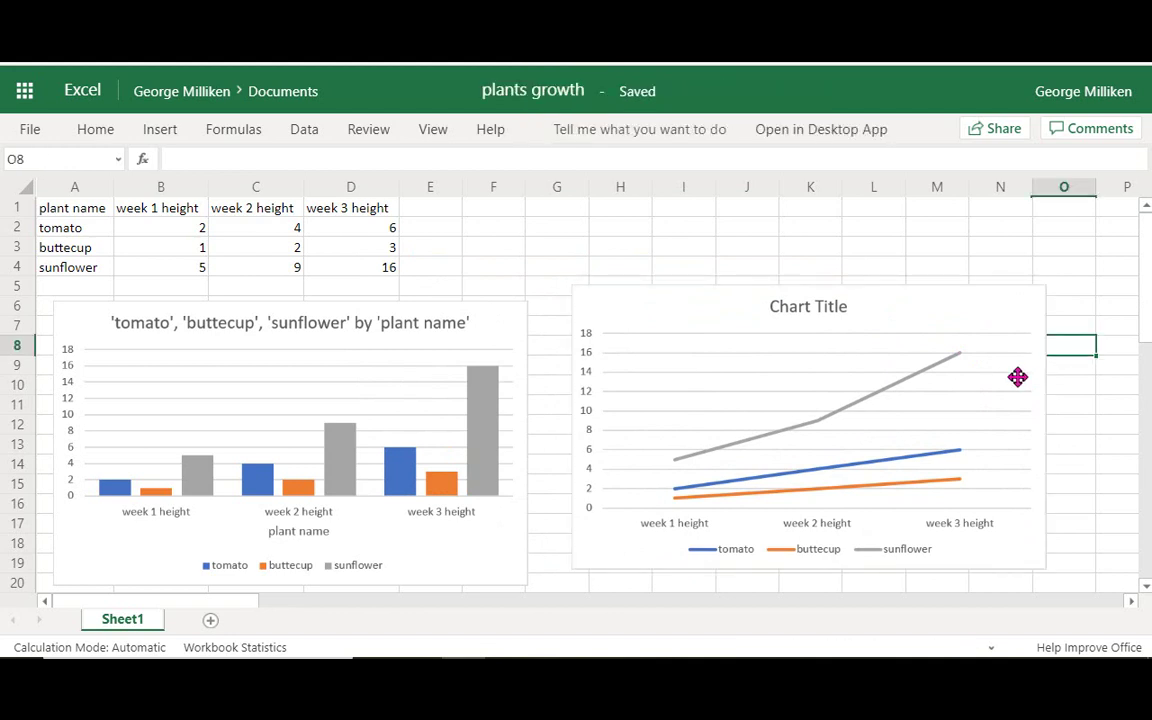
click(1076, 412)
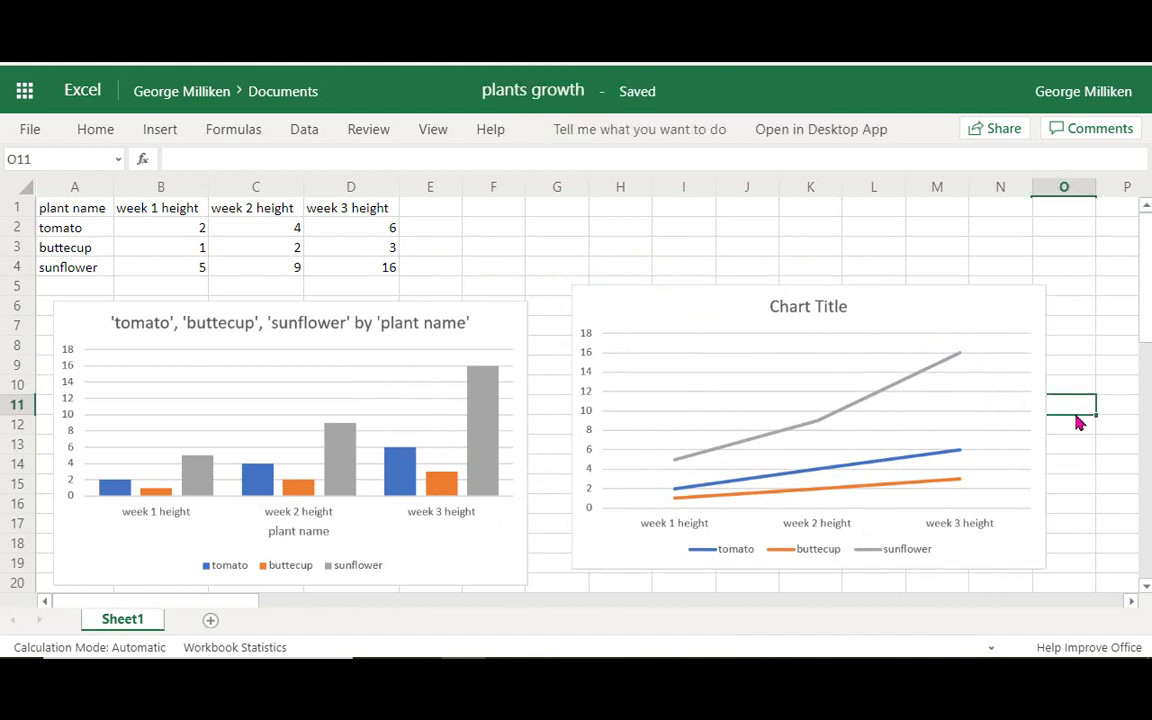